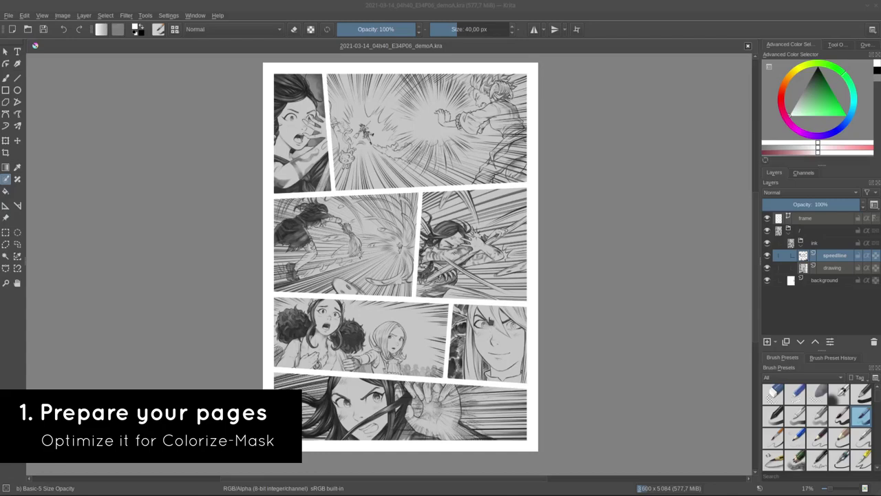
Examine the ink group by toggling its speedline and drawing layers off and on, and inspect the second-row panels up close
scroll(487, 266, "up", 2)
left_click_drag(437, 176, 542, 193)
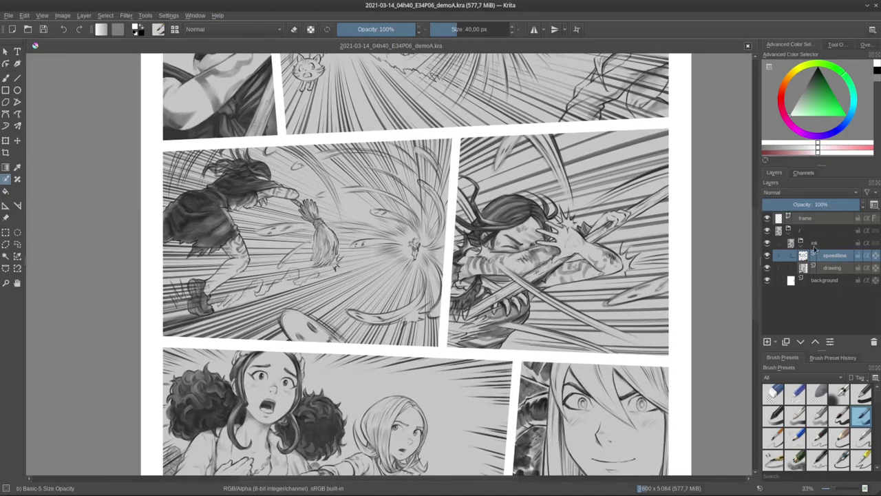
left_click(817, 245)
left_click(767, 256)
left_click(767, 256)
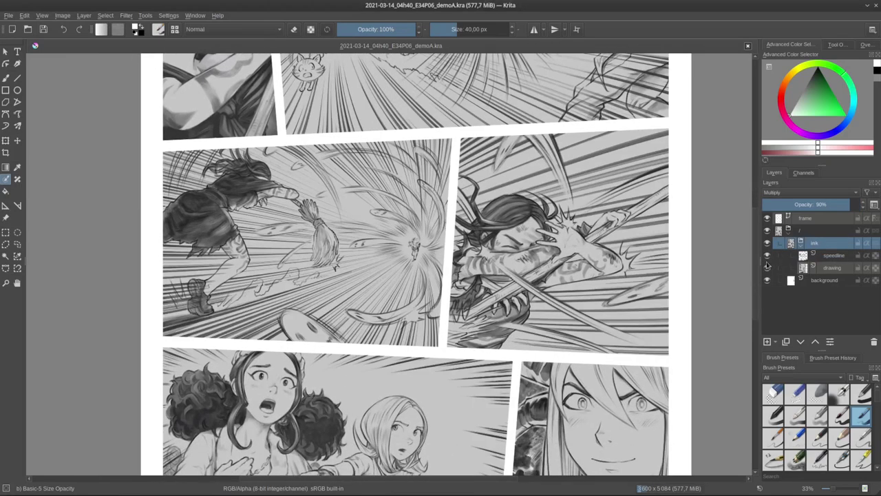
left_click(767, 267)
left_click(767, 268)
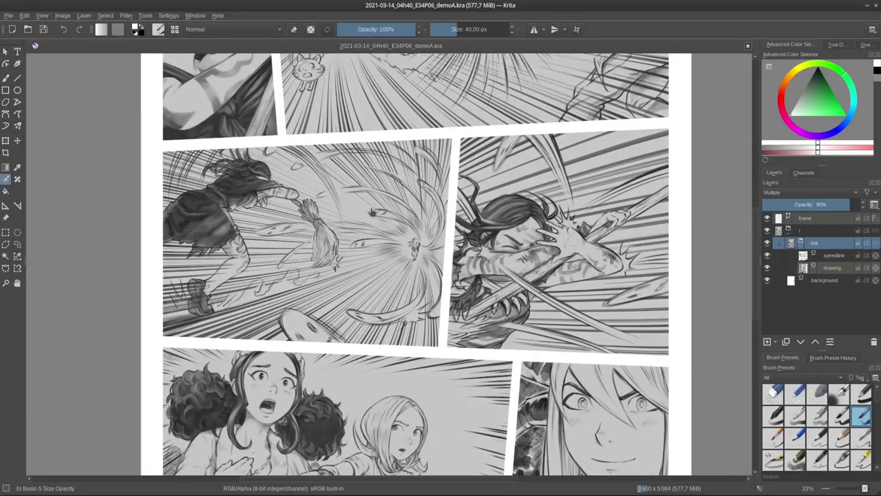
scroll(530, 245, "up", 2)
left_click_drag(559, 250, 351, 366)
left_click_drag(524, 282, 580, 155)
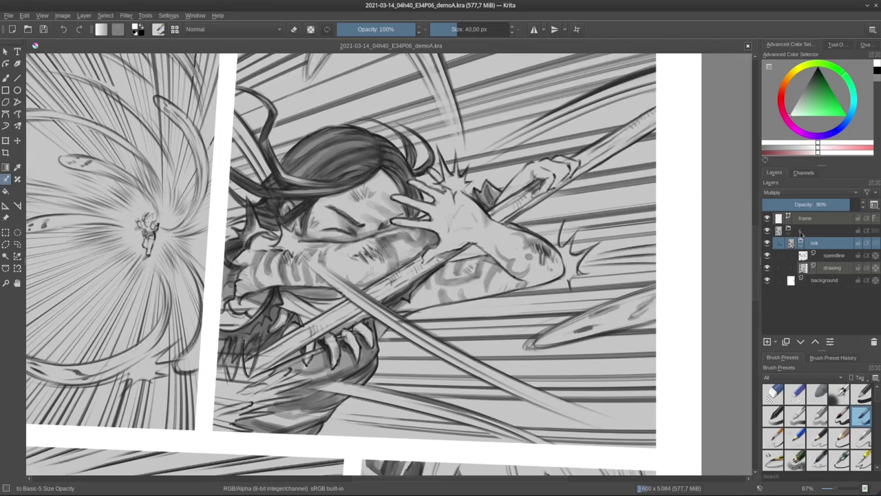
left_click_drag(667, 310, 653, 183)
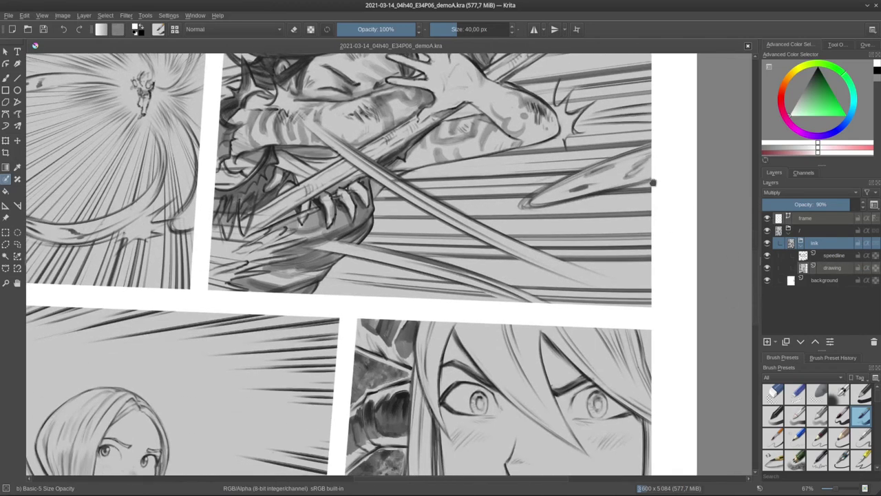
Inspect the frame layer and the page areas it covers by toggling its visibility off and on
left_click(767, 219)
left_click(767, 219)
left_click(845, 218)
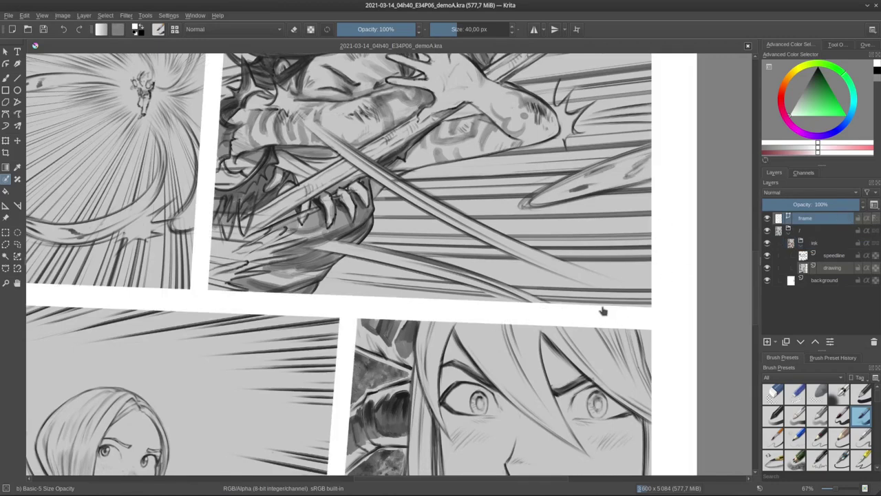
scroll(592, 307, "down", 4)
left_click_drag(548, 376, 486, 362)
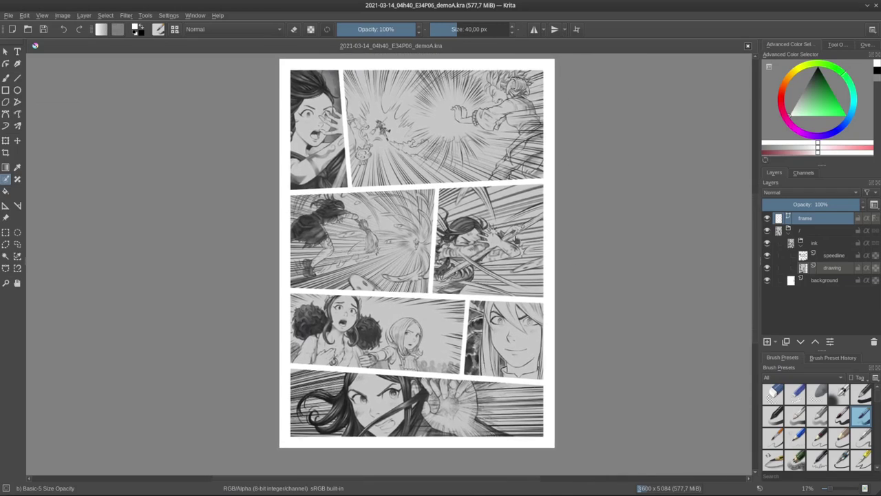
key("ctrl+plus")
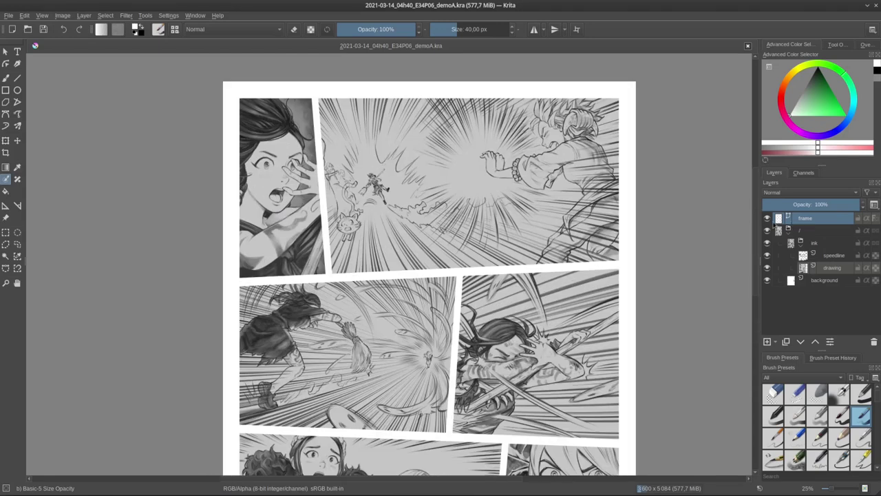
left_click(768, 220)
left_click(768, 220)
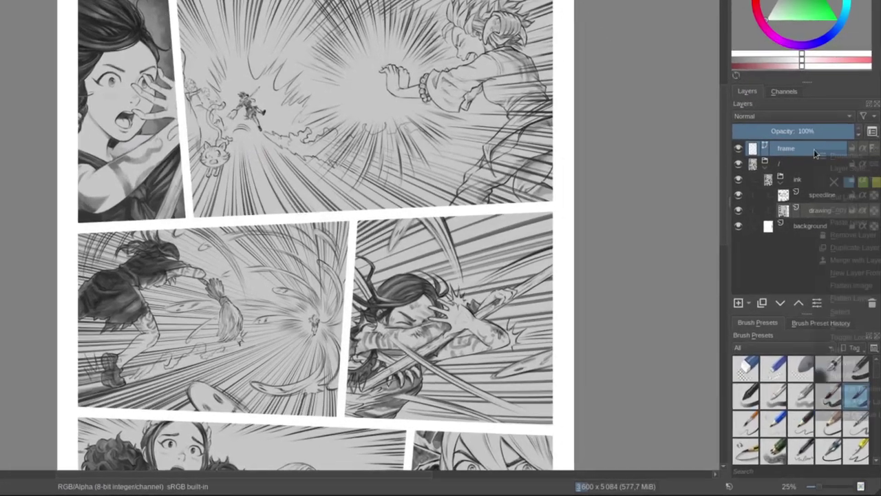
Make a selection from the frame layer's opaque pixels using Select Opaque (Replace)
right_click(814, 221)
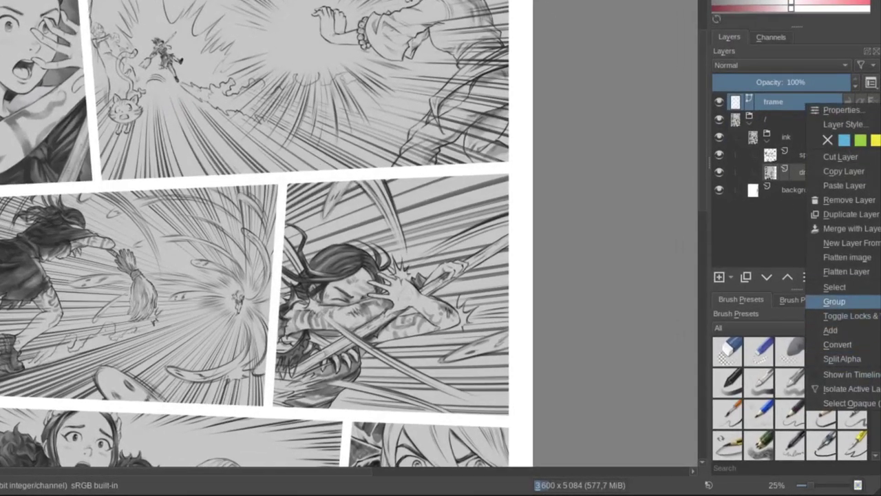
left_click(869, 409)
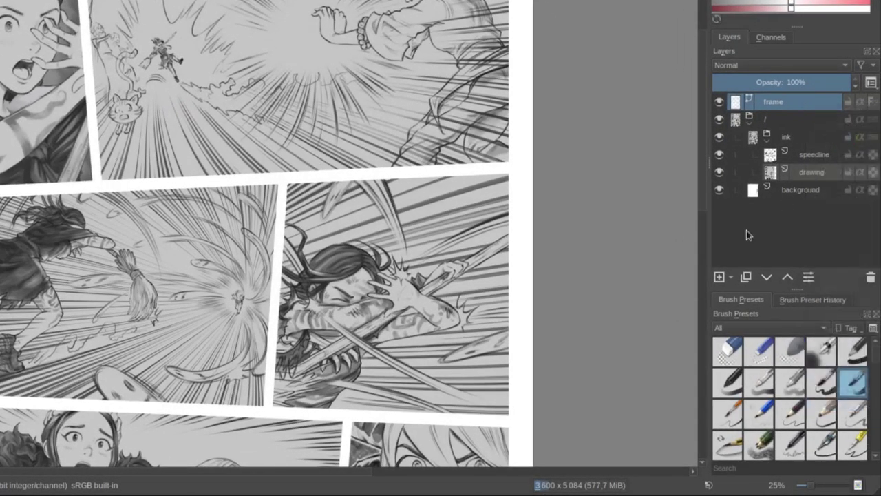
right_click(772, 108)
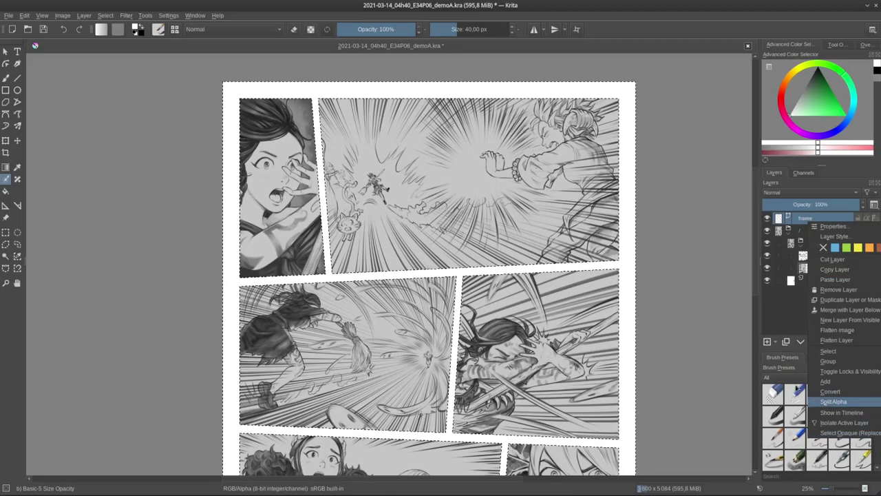
left_click(826, 407)
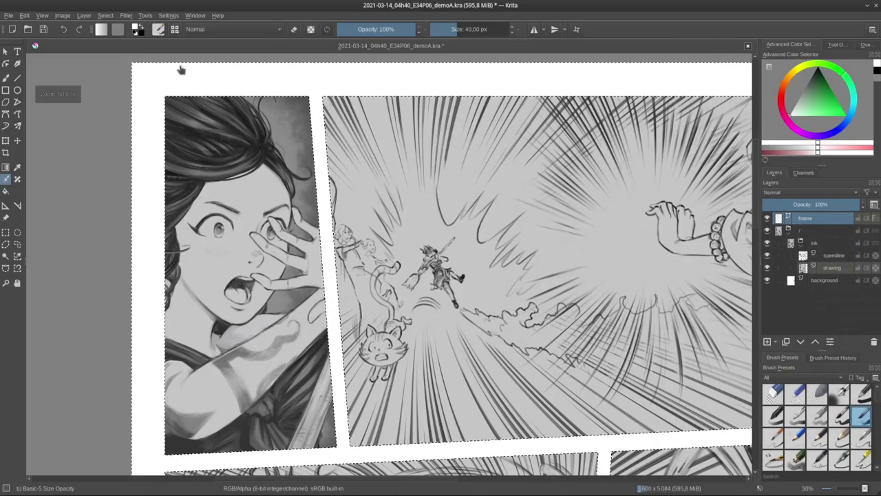
Convert the frame selection into a border selection with a width of 3 px
left_click(105, 15)
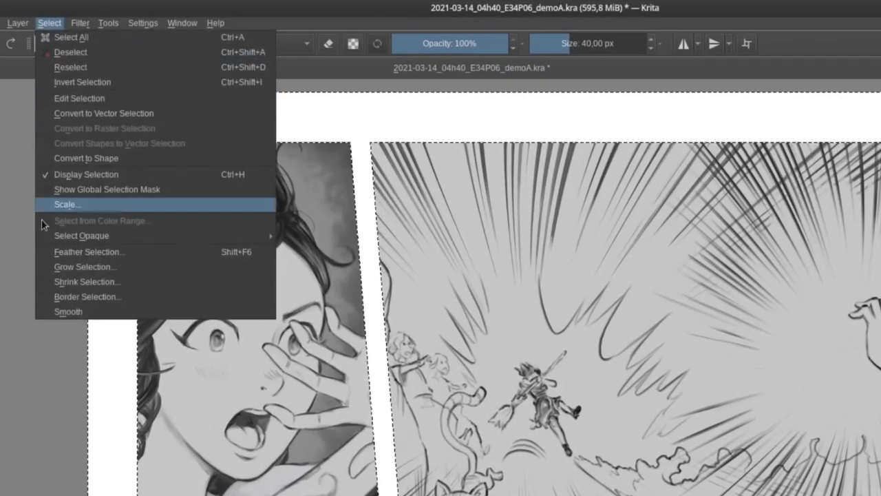
left_click(103, 247)
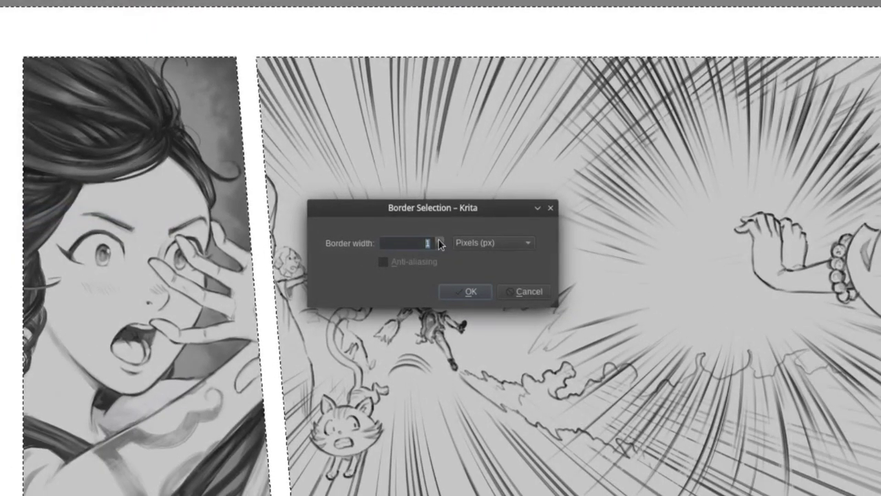
left_click(439, 241)
left_click(439, 241)
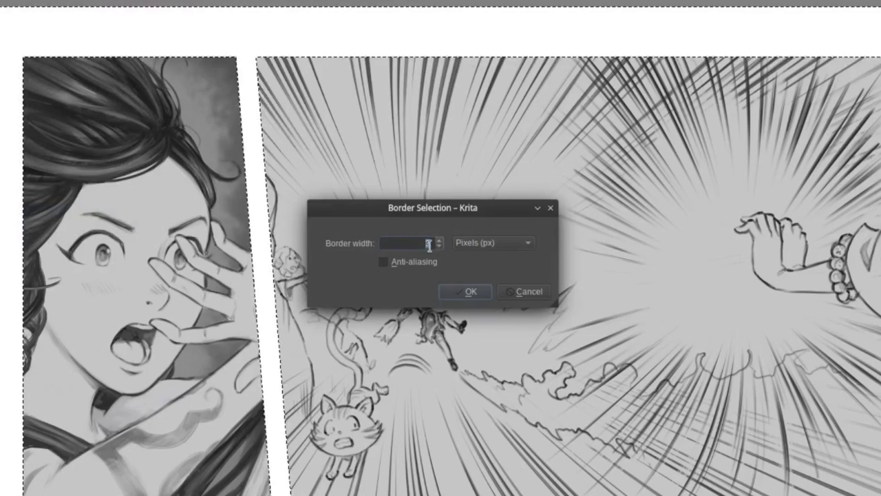
left_click(466, 292)
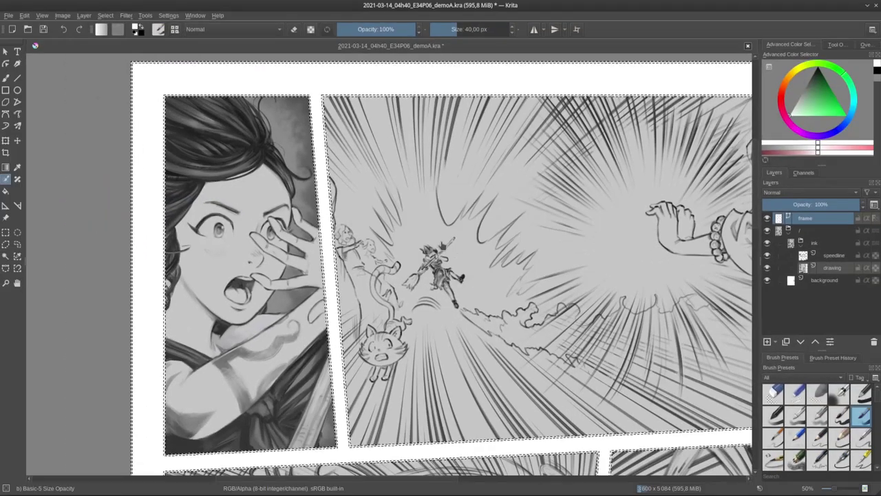
Add a paint layer above the frame layer and rename it with a name beginning with "lineart-for-colorize-"
scroll(325, 103, "up", 3)
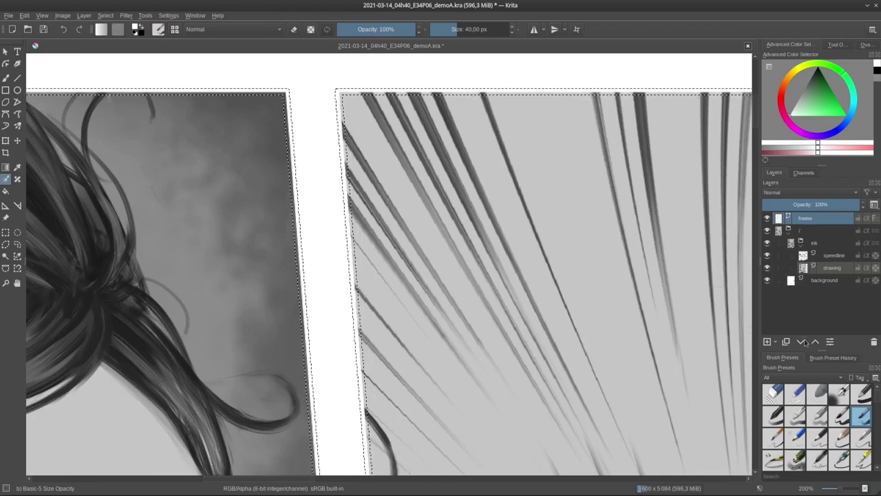
left_click(767, 341)
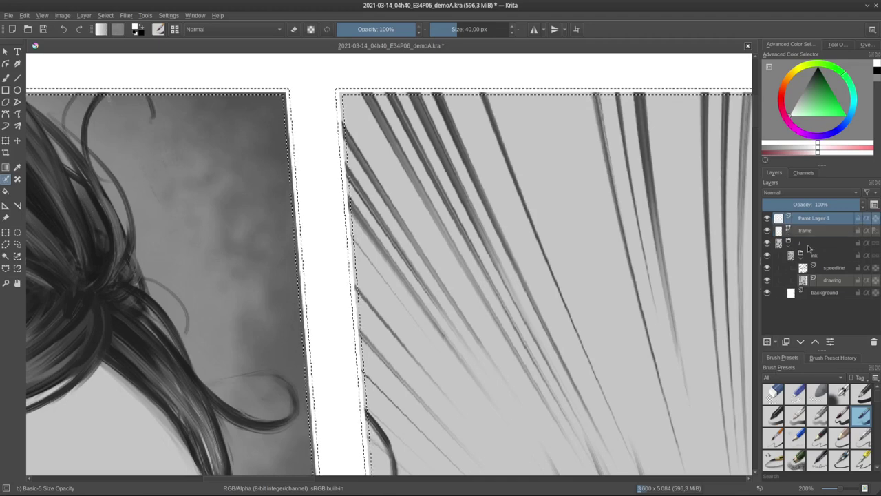
double_click(819, 219)
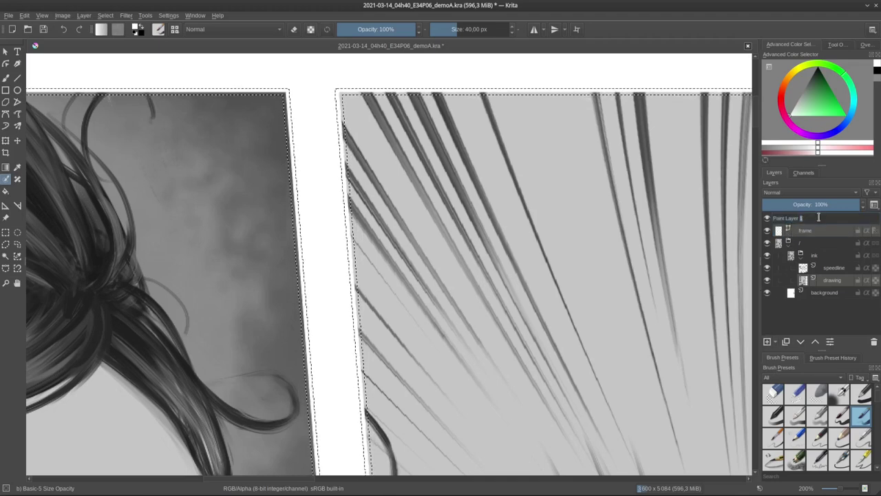
type("line")
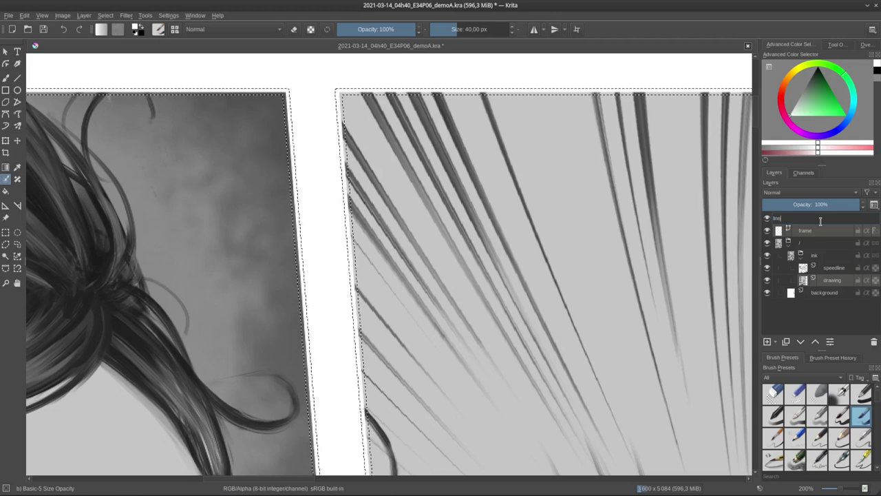
type("art-for-coloriz...")
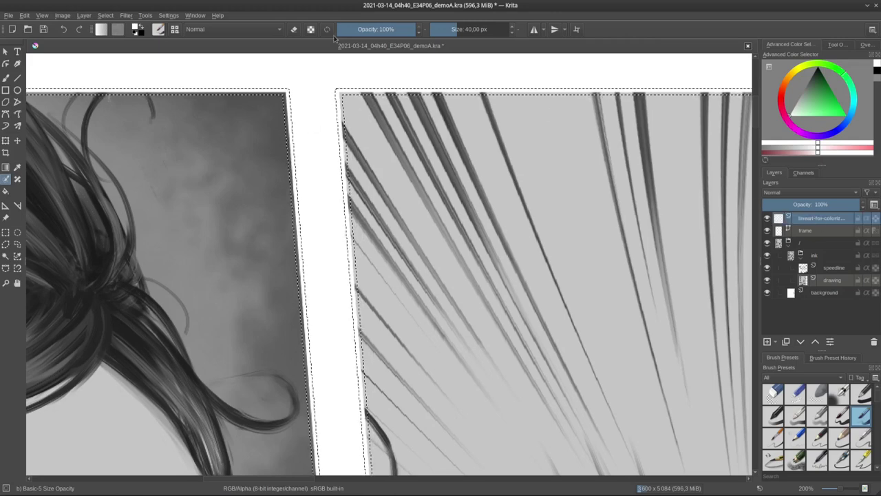
Reset the foreground color to black, fill the border selection with it on the new layer, and deselect everything
type("d")
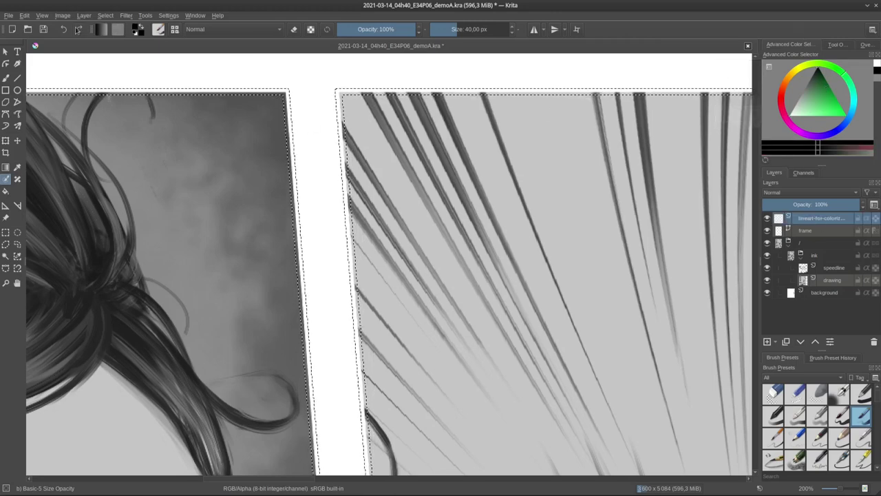
left_click(25, 16)
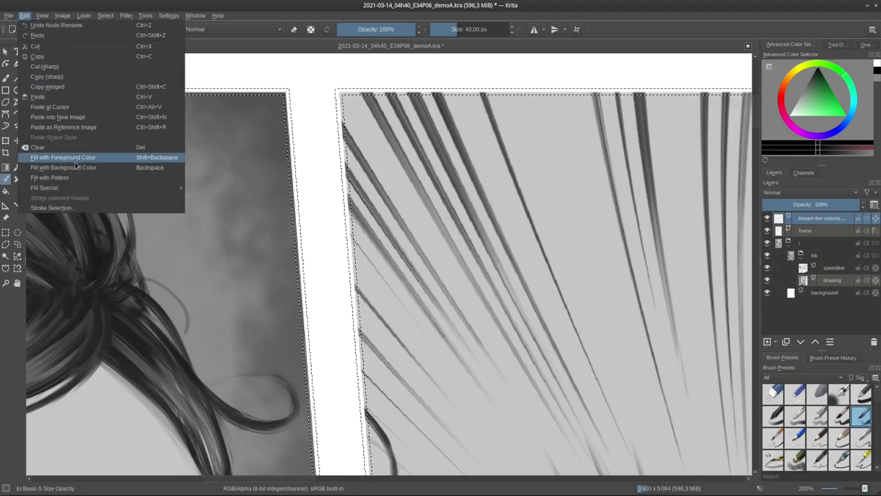
left_click(75, 161)
scroll(441, 170, "down", 5)
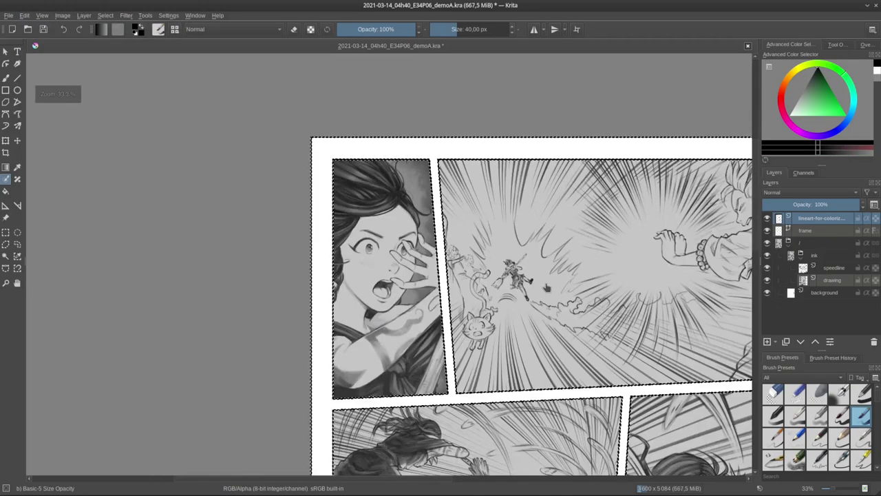
left_click_drag(448, 172, 321, 123)
left_click_drag(421, 259, 404, 252)
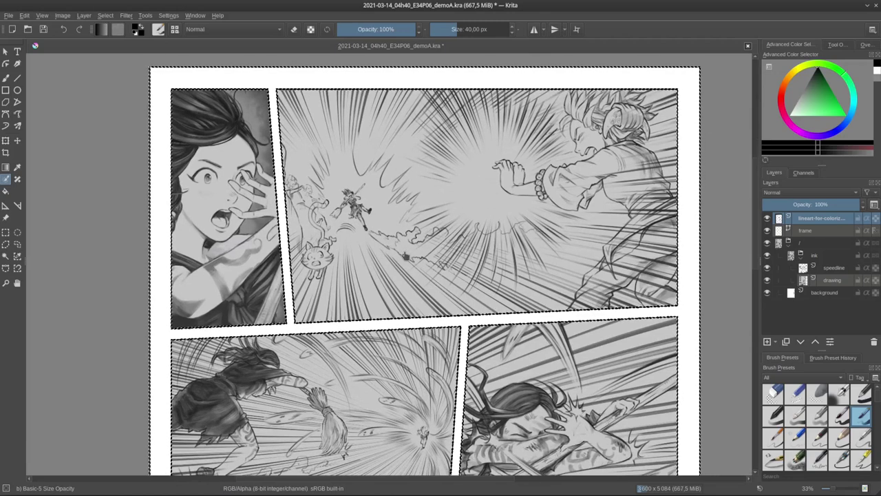
key("ctrl+shift+a")
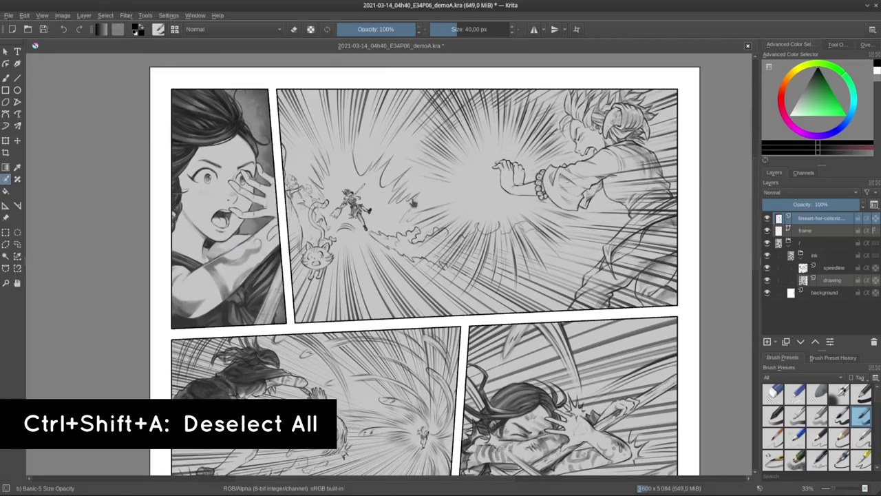
Hide the speedline layer in the ink group, comparing the panels with and without the speed lines
left_click_drag(575, 360, 595, 59)
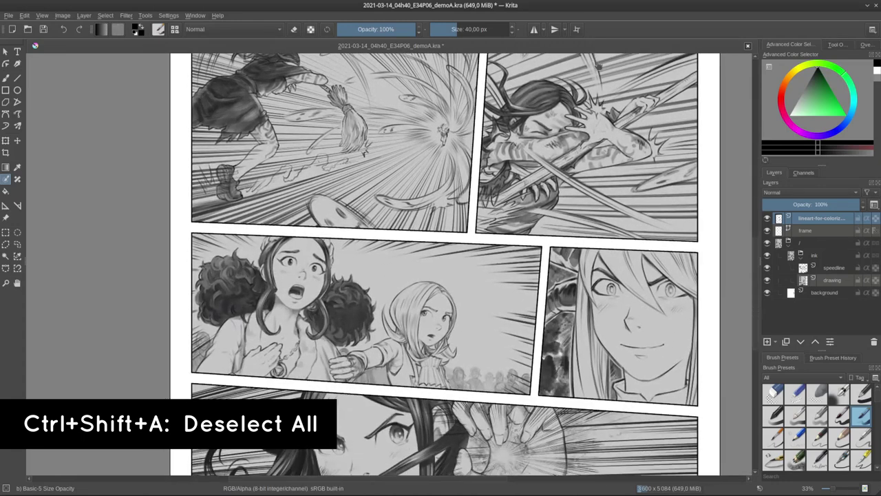
left_click(835, 268)
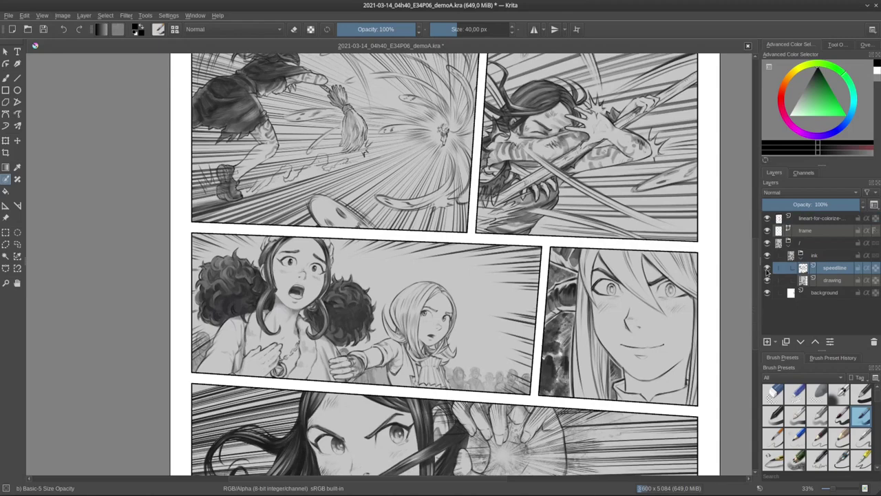
left_click(767, 268)
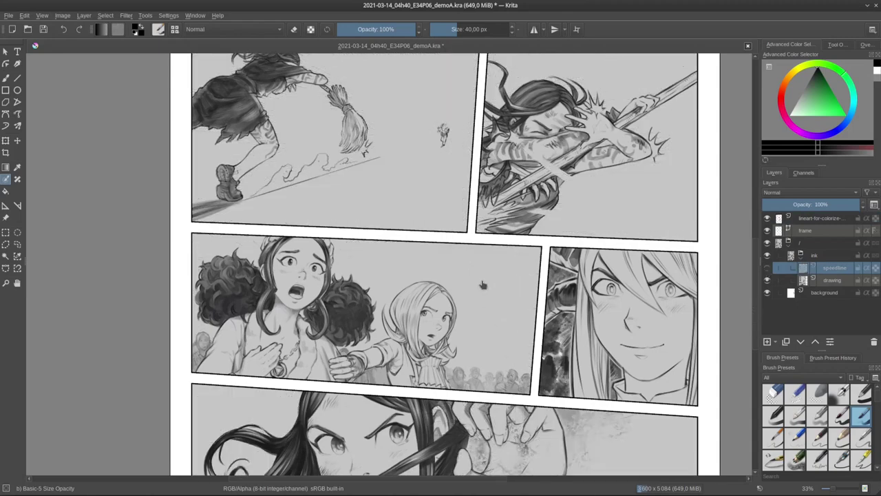
left_click(767, 268)
left_click_drag(668, 124, 627, 214)
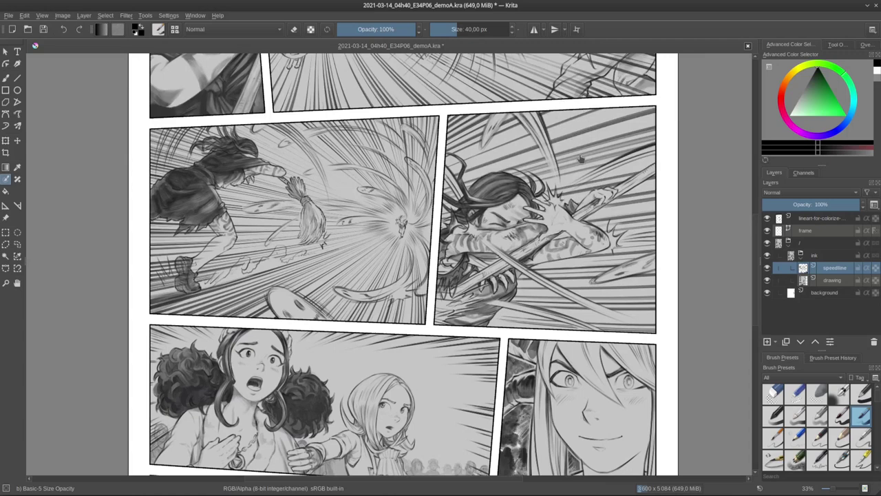
left_click(768, 268)
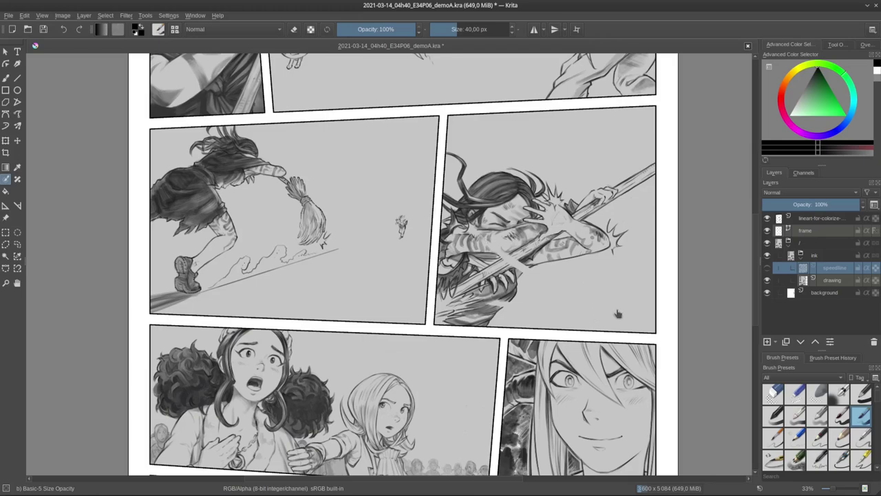
left_click_drag(490, 183, 536, 142)
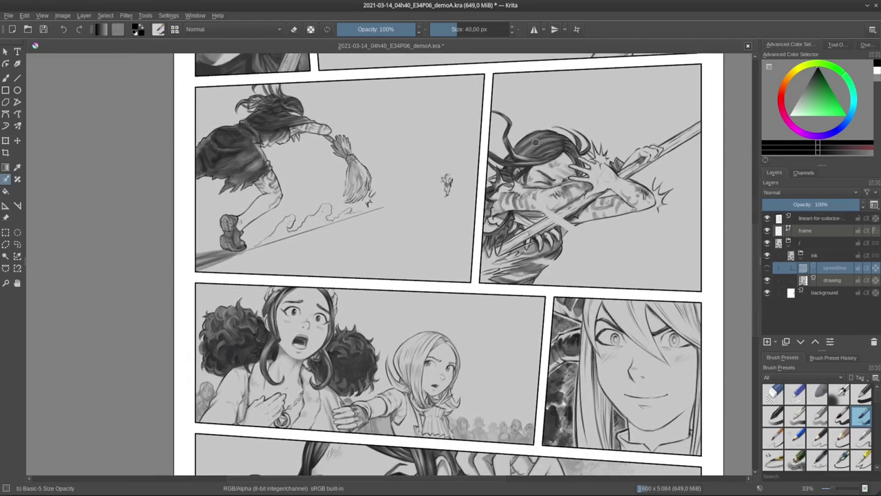
Select the entire canvas on the ink group, copy its content and paste it as a new layer
left_click(816, 256)
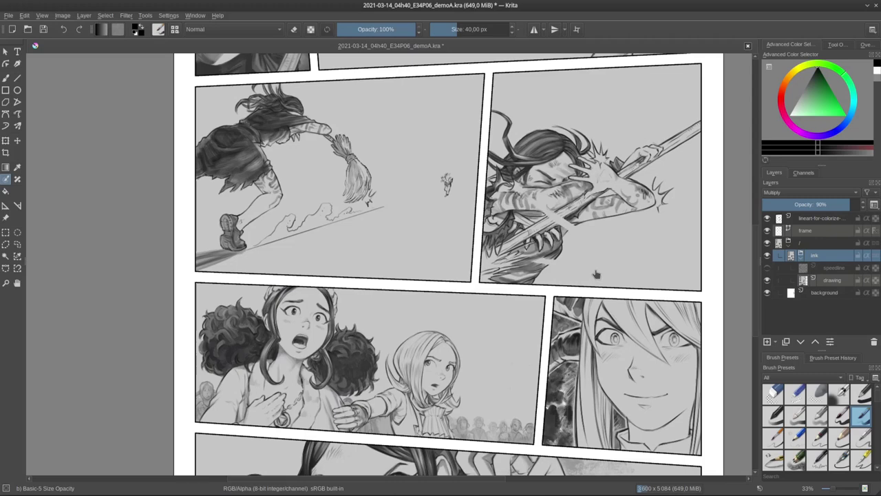
key("ctrl")
key("ctrl+a")
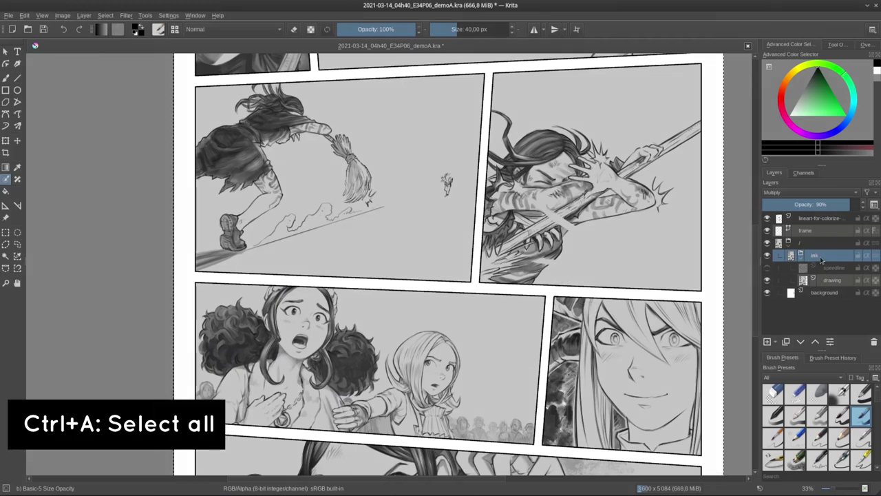
left_click_drag(574, 299, 549, 267)
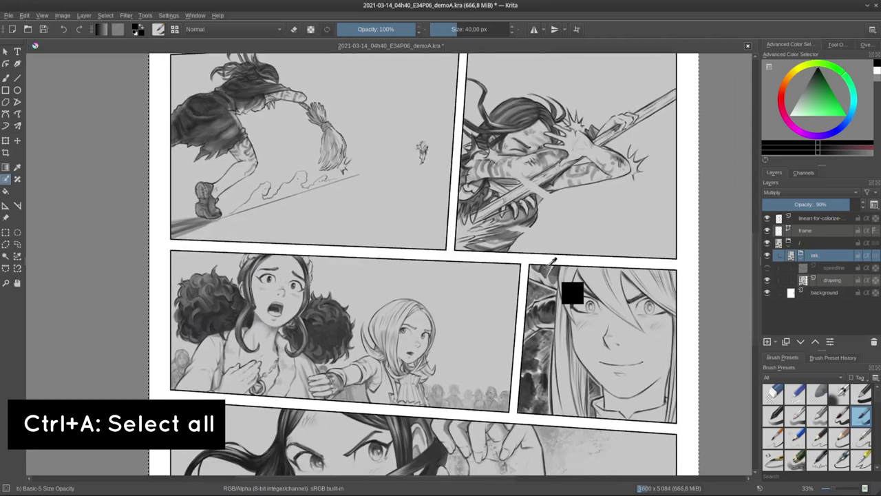
key("ctrl+c")
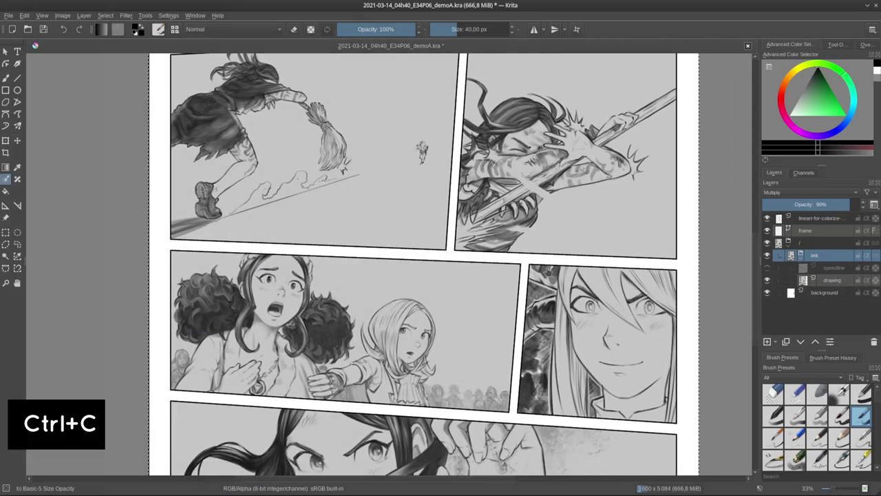
key("ctrl+v")
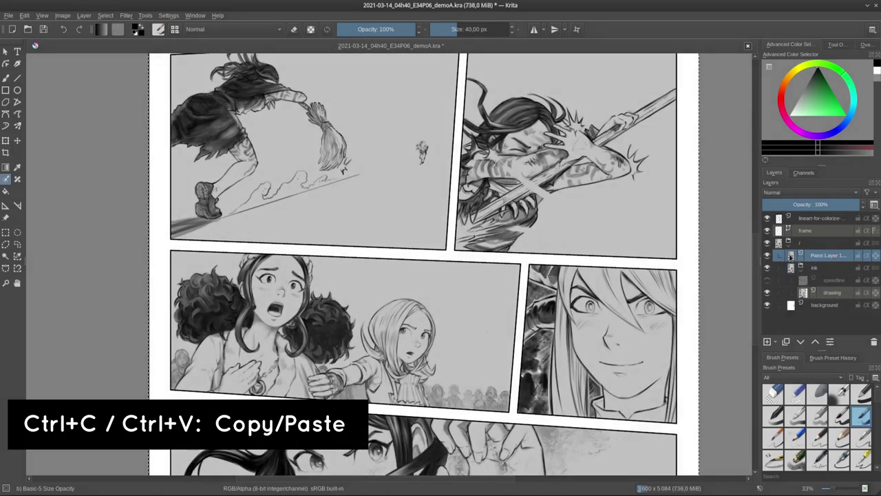
Move the pasted ink layer up the stack so it sits above the frame layer and directly below the line-art layer
left_click(815, 342)
left_click(816, 342)
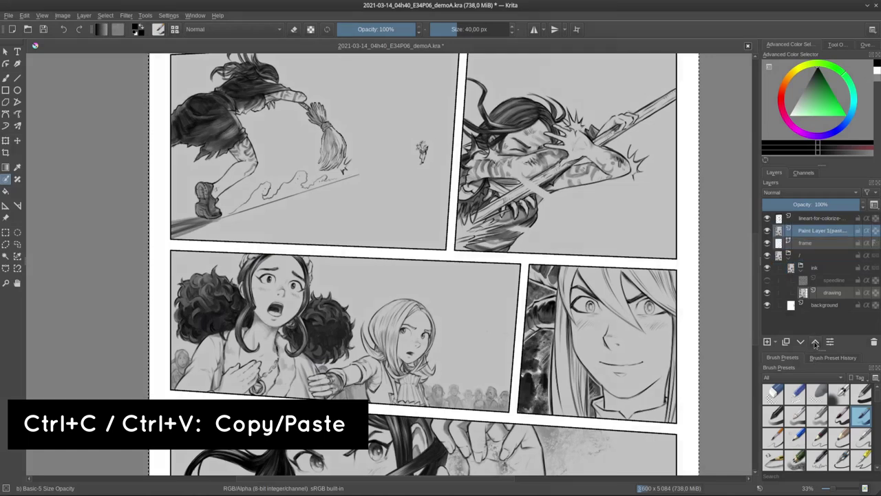
left_click(816, 342)
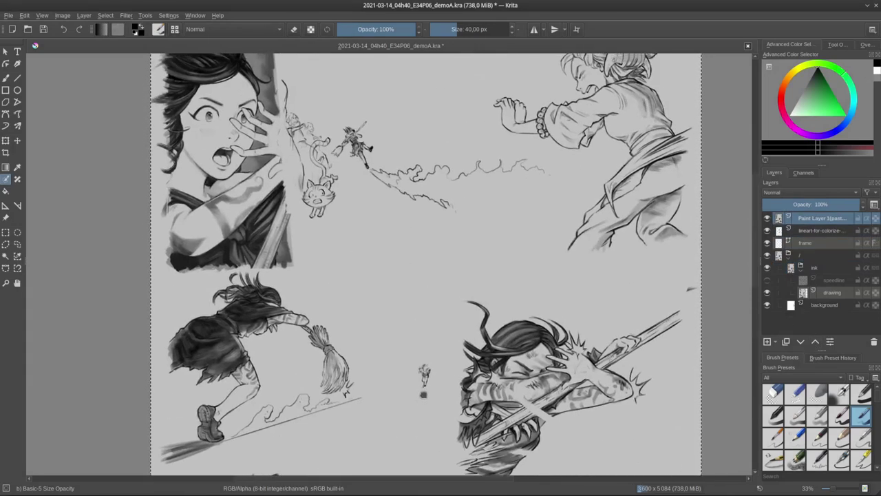
left_click_drag(424, 395, 467, 56)
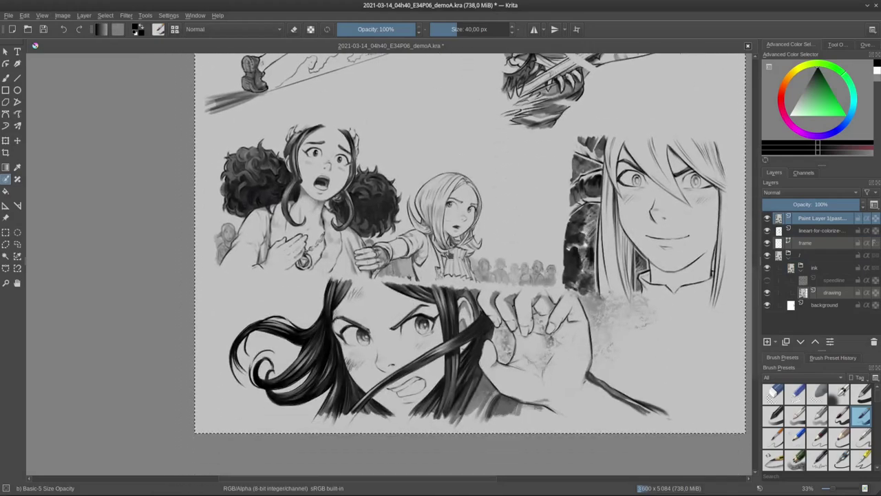
left_click_drag(450, 273, 451, 226)
scroll(448, 262, "up", 8)
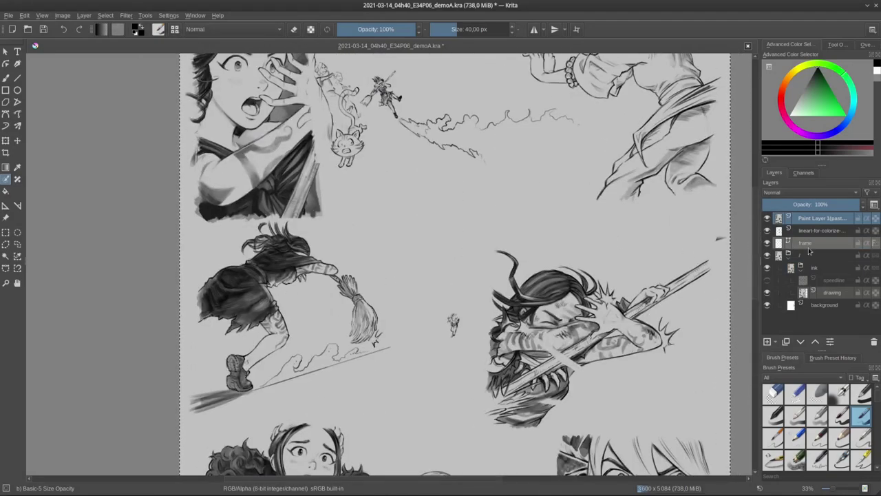
left_click(801, 342)
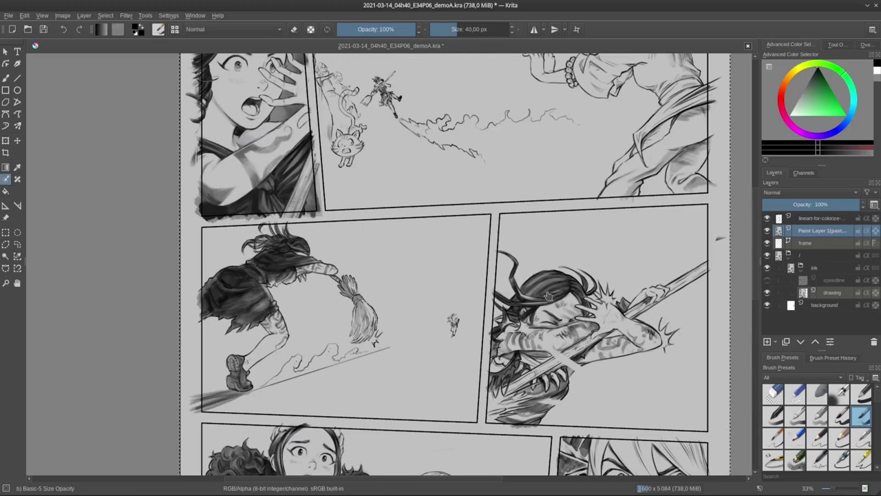
Merge the panel-border line-art layer with the pasted ink layer beneath it and toggle the merged layer's visibility to compare
left_click_drag(549, 295, 543, 285)
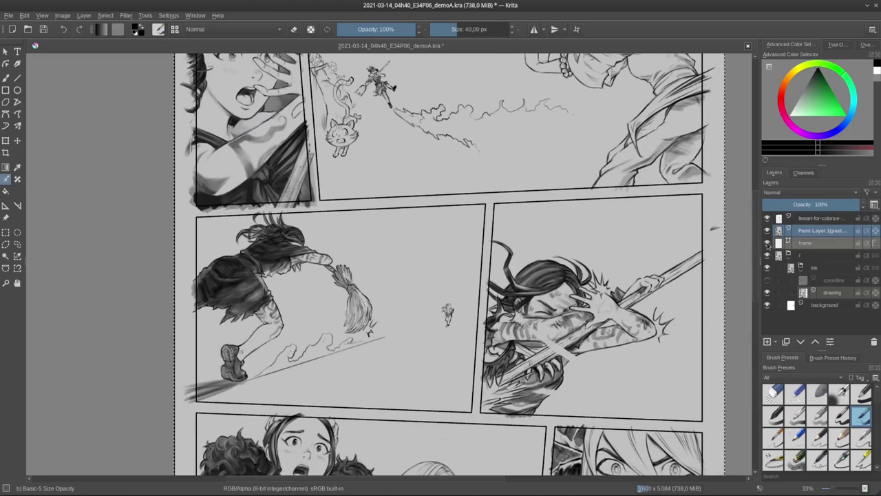
left_click(811, 219)
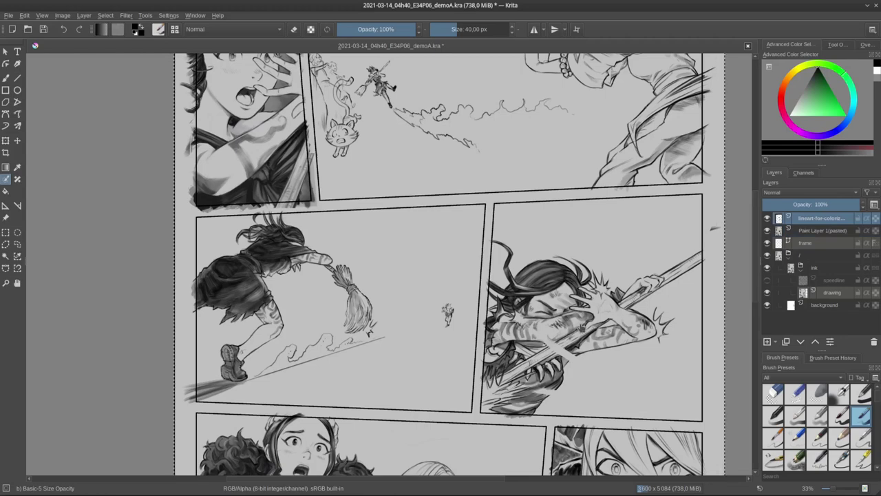
key("ctrl+e")
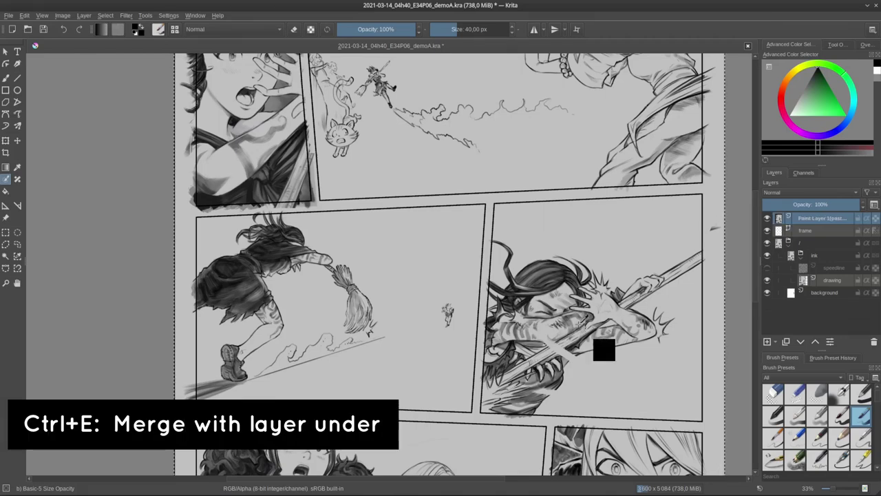
left_click(767, 218)
left_click(767, 218)
Examine the merged ink drawing and black panel borders up close across the panels and on the whole page
scroll(500, 193, "up", 2)
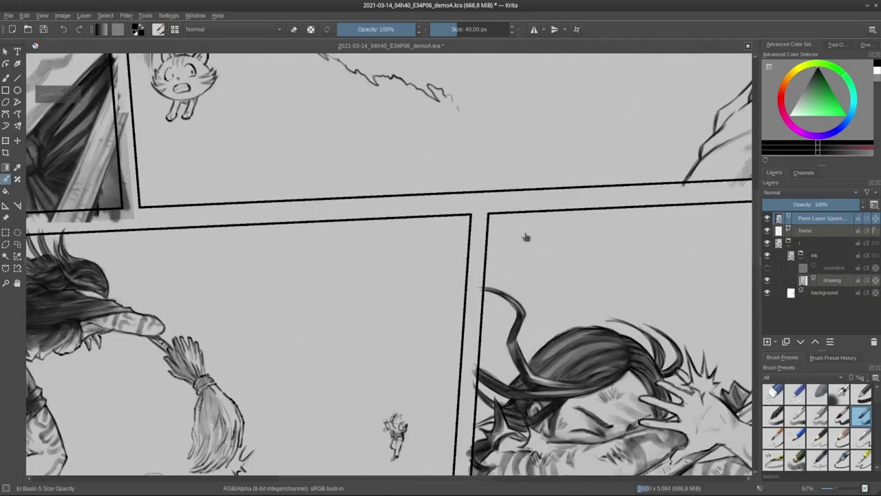
left_click_drag(612, 303, 434, 152)
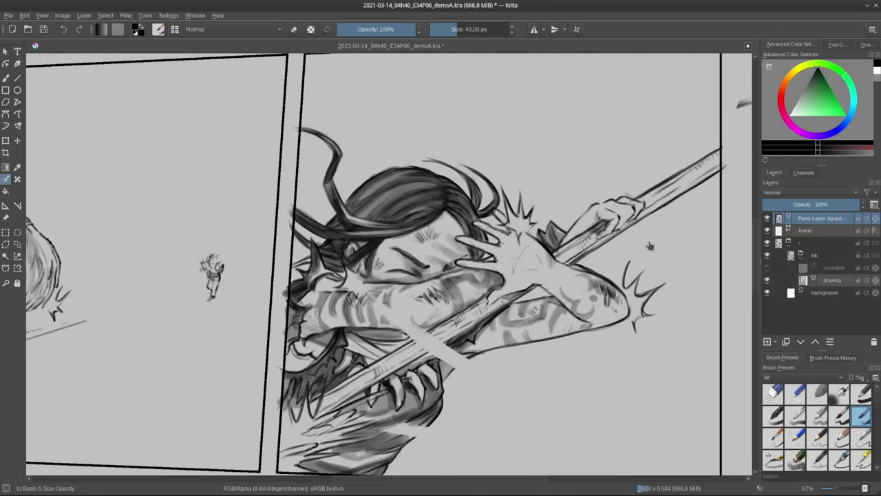
left_click_drag(594, 355, 649, 166)
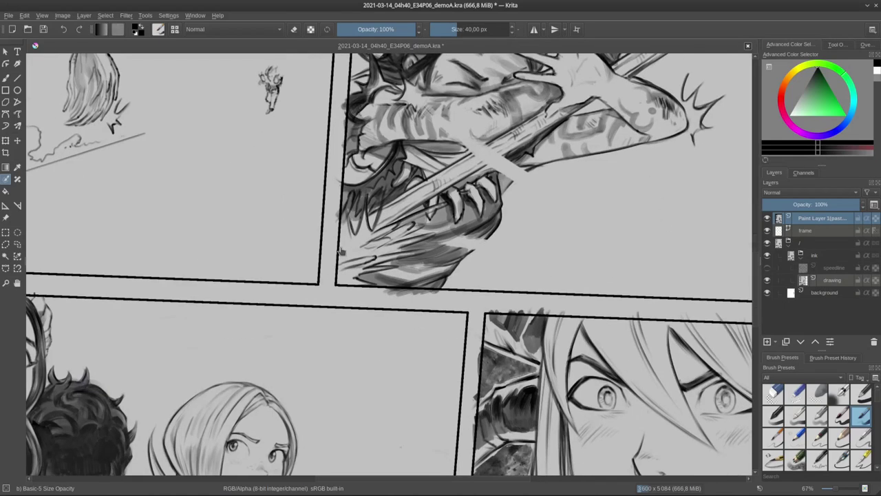
left_click_drag(390, 115, 334, 399)
scroll(421, 288, "down", 1)
left_click_drag(421, 288, 555, 314)
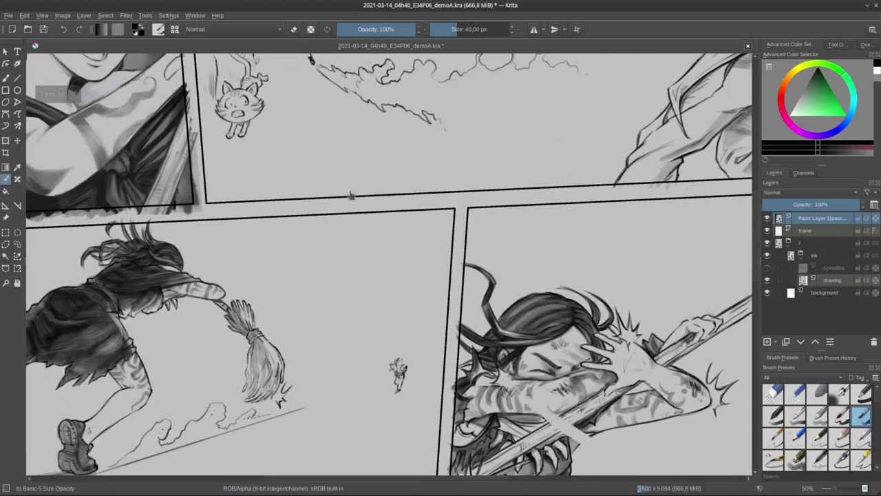
scroll(507, 179, "down", 4)
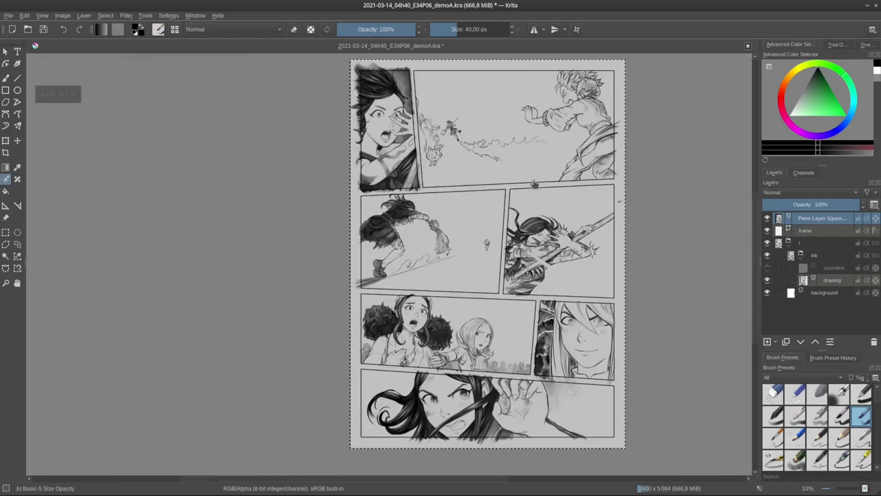
scroll(505, 155, "up", 4)
scroll(523, 172, "down", 1)
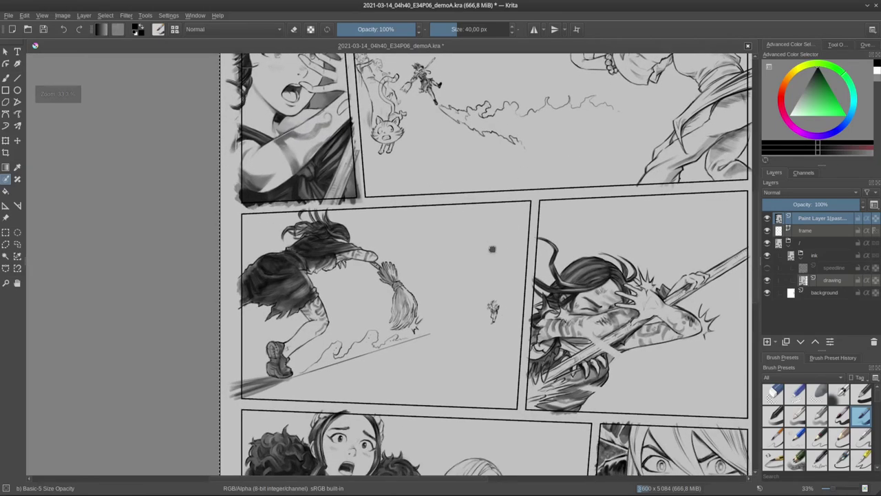
left_click_drag(491, 249, 426, 157)
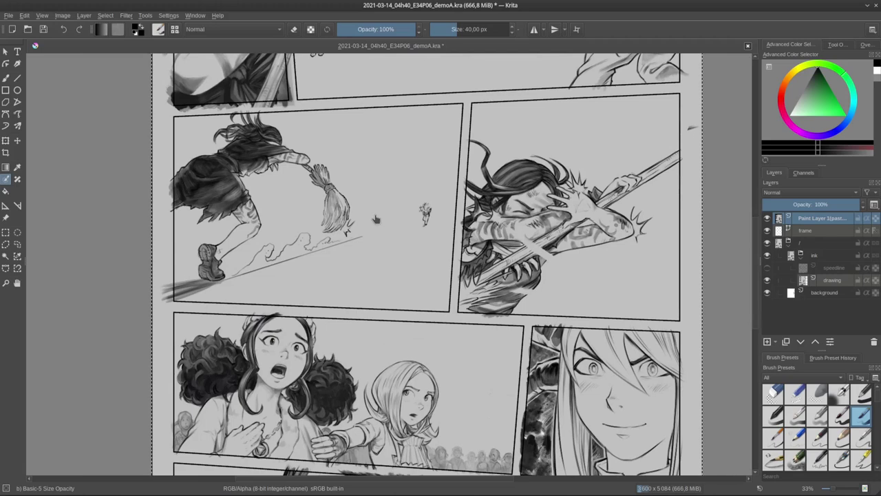
Apply a Levels filter to the merged layer with the input black point at 18 and the white point at 196
key("ctrl")
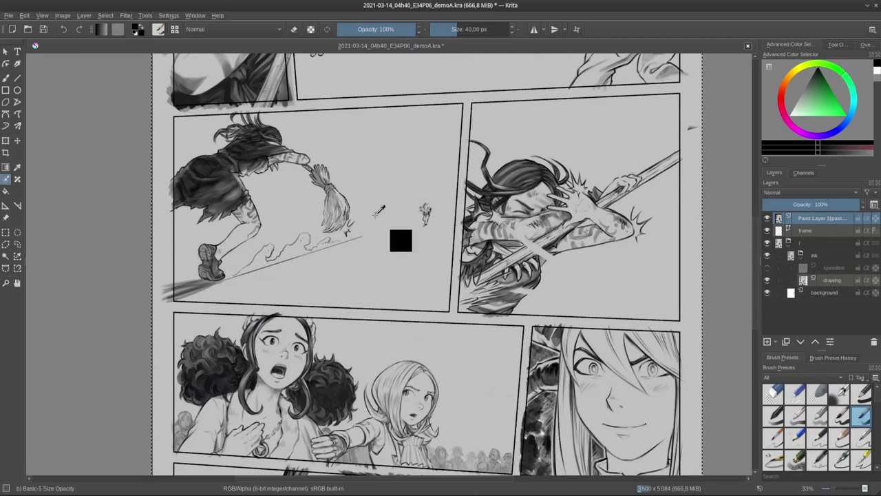
key("ctrl+l")
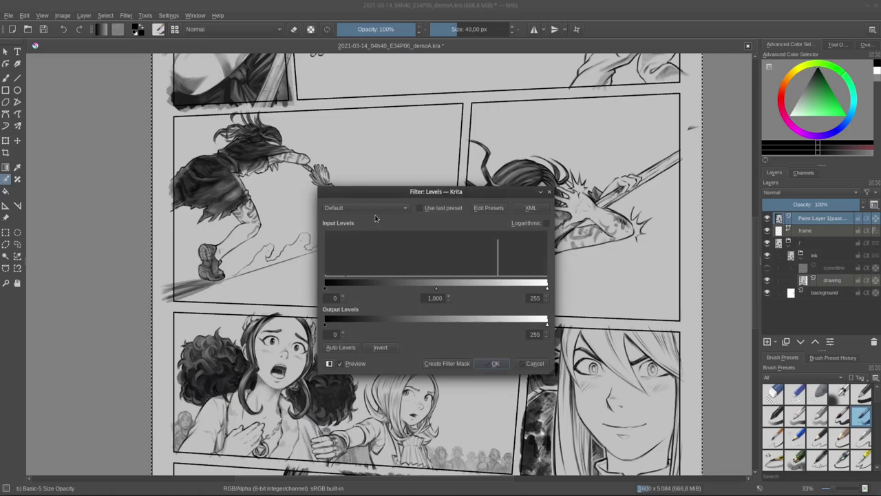
left_click_drag(385, 192, 542, 134)
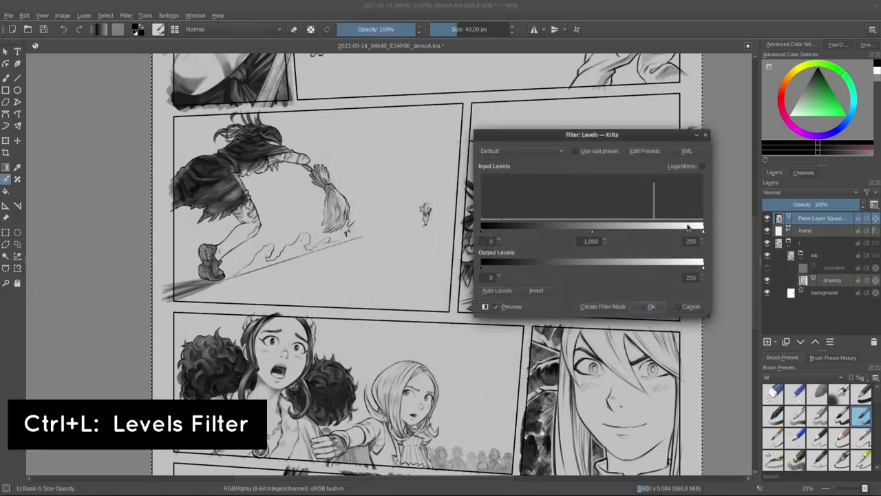
left_click_drag(703, 234, 658, 235)
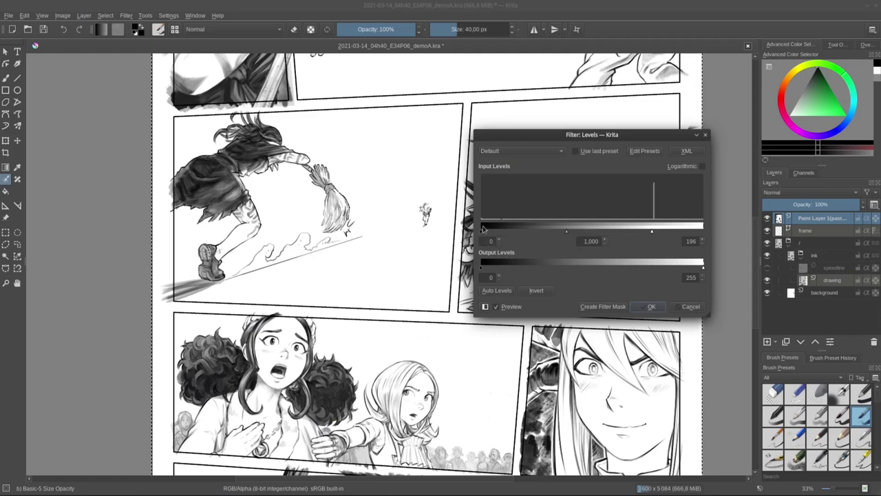
left_click_drag(482, 234, 498, 235)
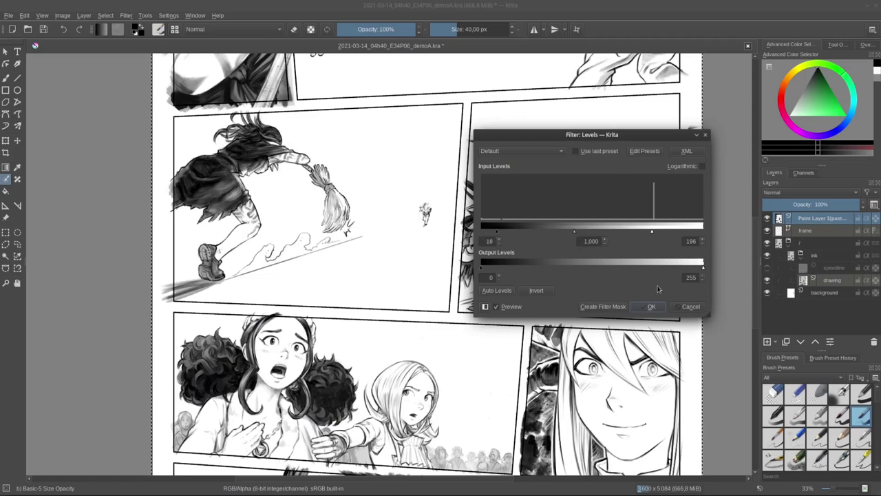
left_click(651, 307)
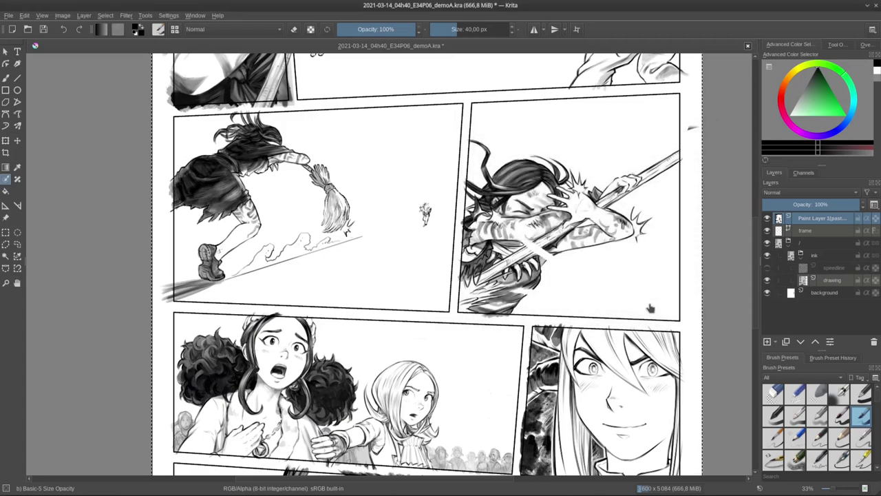
Review the cleaned line art down the page, and add a Colorize Mask to the merged layer
scroll(616, 274, "down", 1)
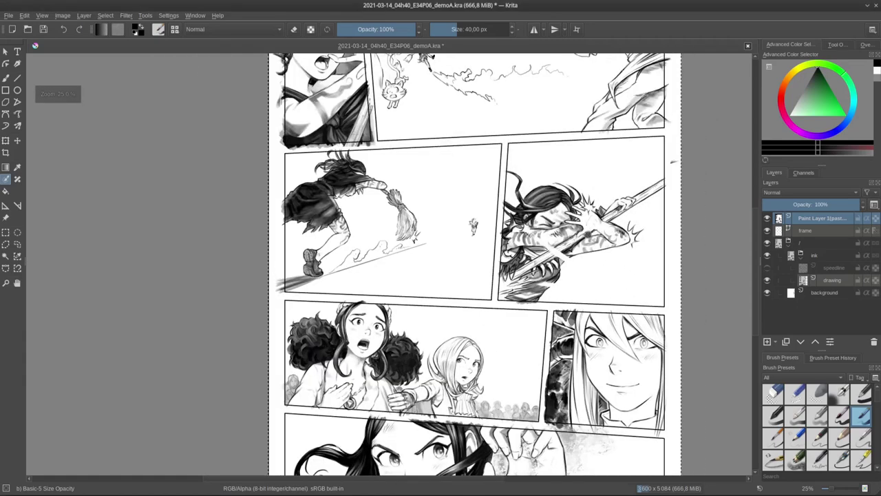
left_click_drag(589, 230, 564, 181)
scroll(616, 274, "down", 1)
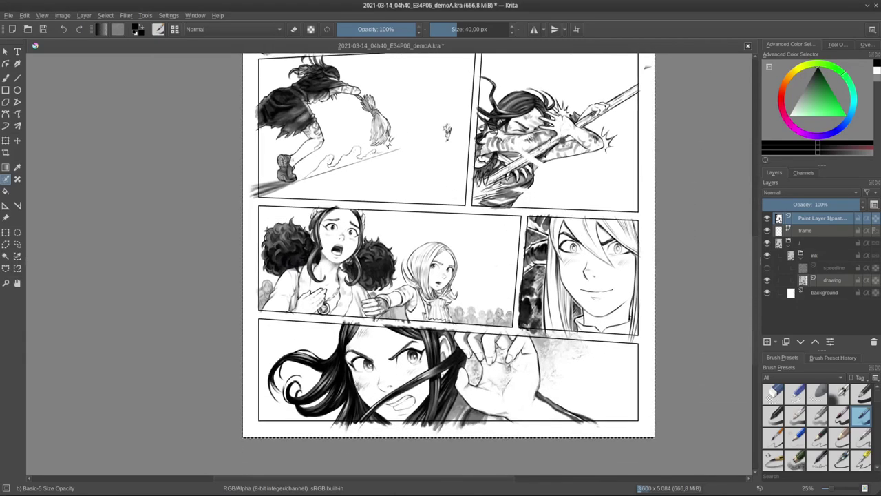
scroll(617, 274, "up", 4)
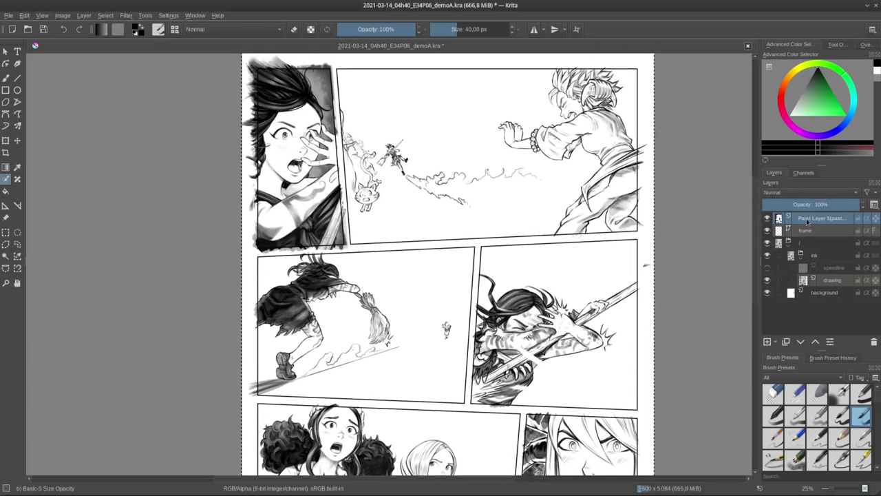
right_click(808, 221)
mouse_move(825, 379)
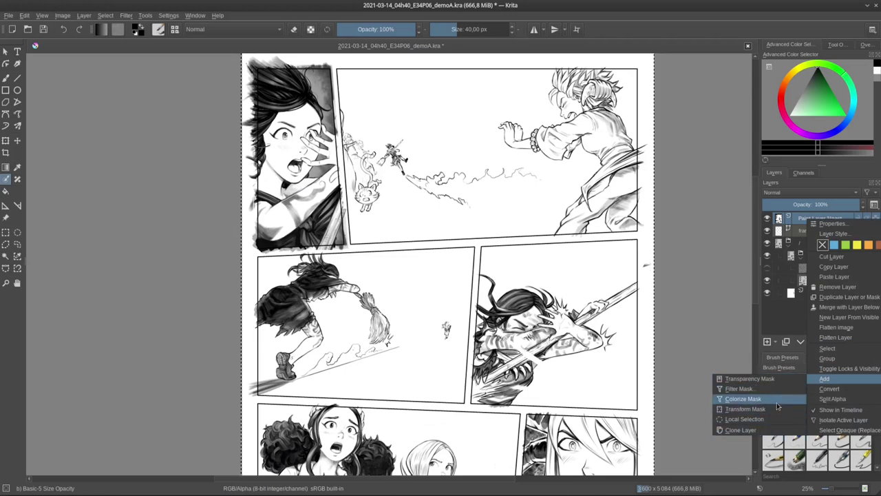
left_click(743, 399)
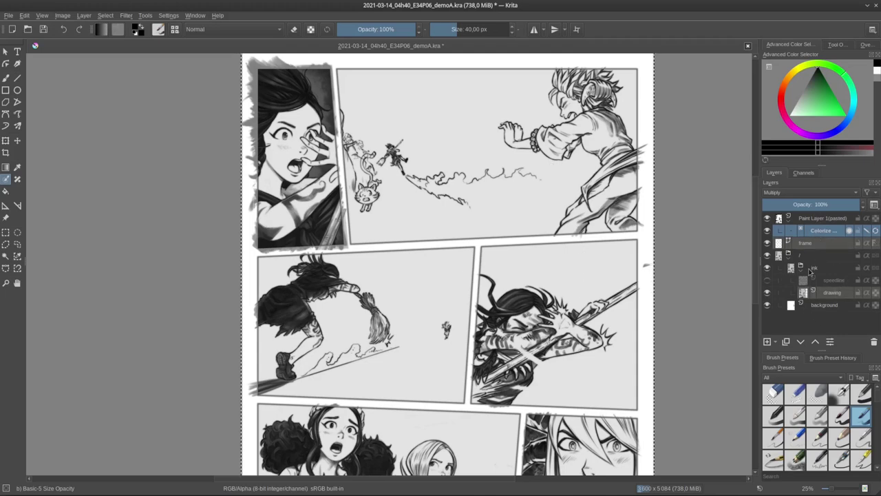
mouse_move(810, 272)
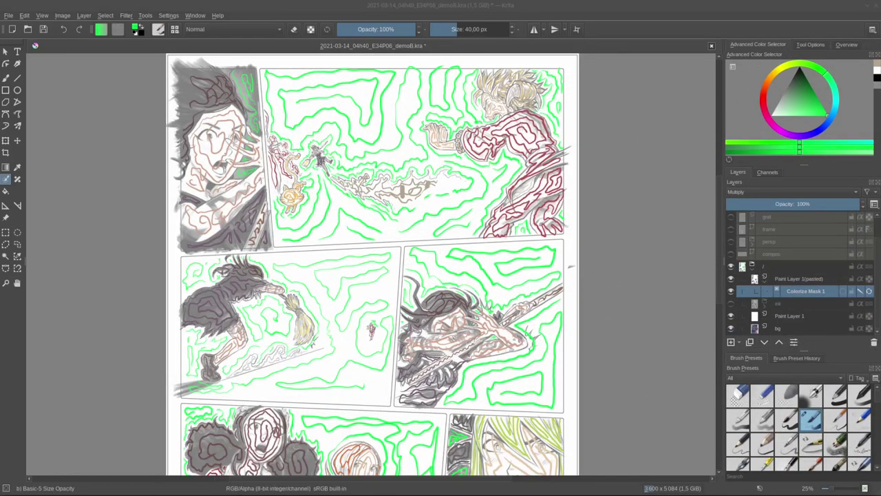
Examine the color strokes painted on the Colorize Mask in the upper panels of the demoB document
scroll(408, 198, "up", 1)
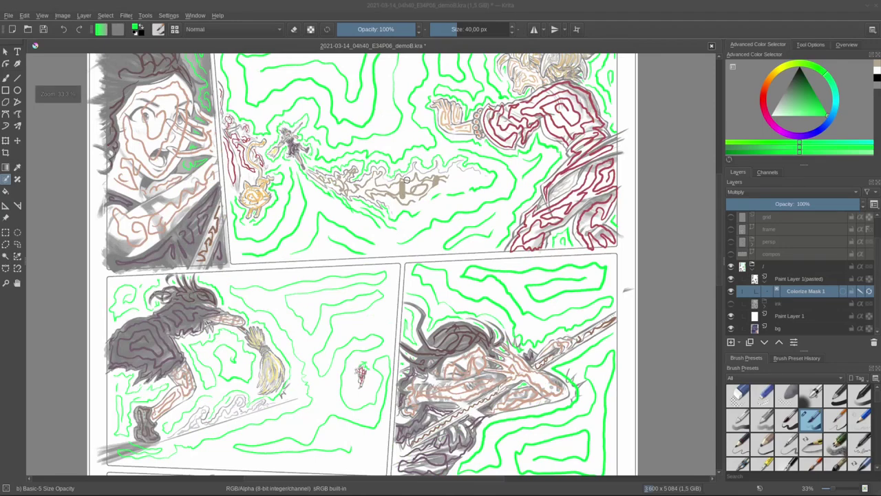
left_click_drag(407, 180, 410, 250)
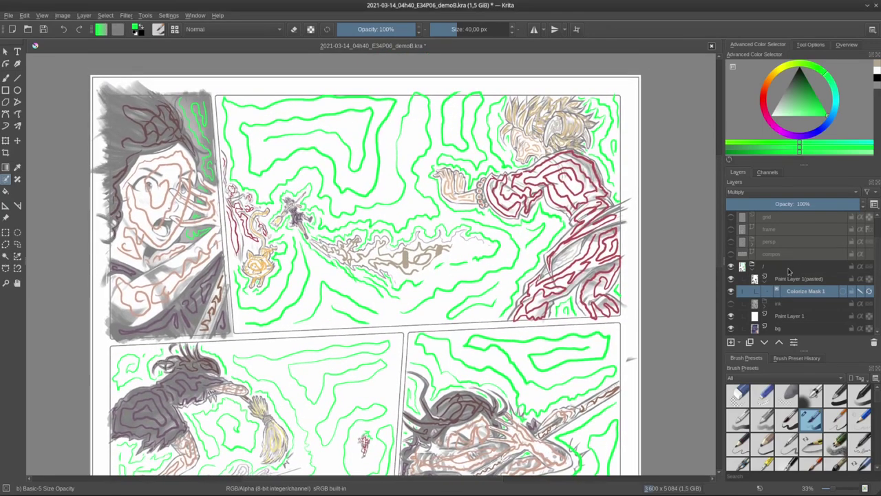
scroll(426, 188, "up", 3)
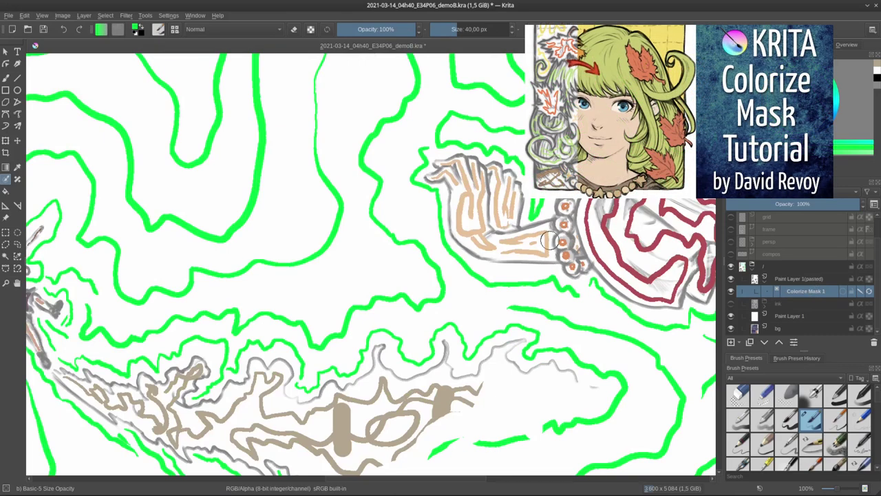
Review the strokes across the upper panels and show the color fill that Colorize Mask 1 generates from them
scroll(550, 241, "down", 2)
left_click_drag(580, 267, 479, 253)
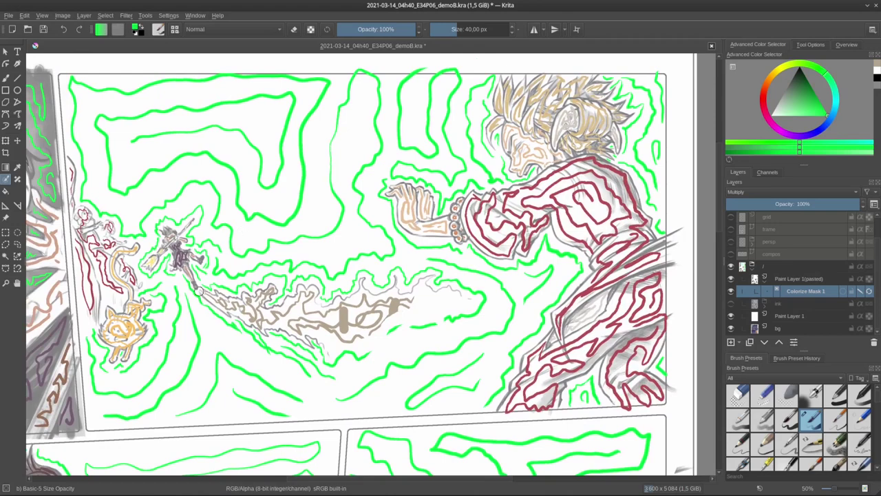
left_click_drag(166, 322, 465, 276)
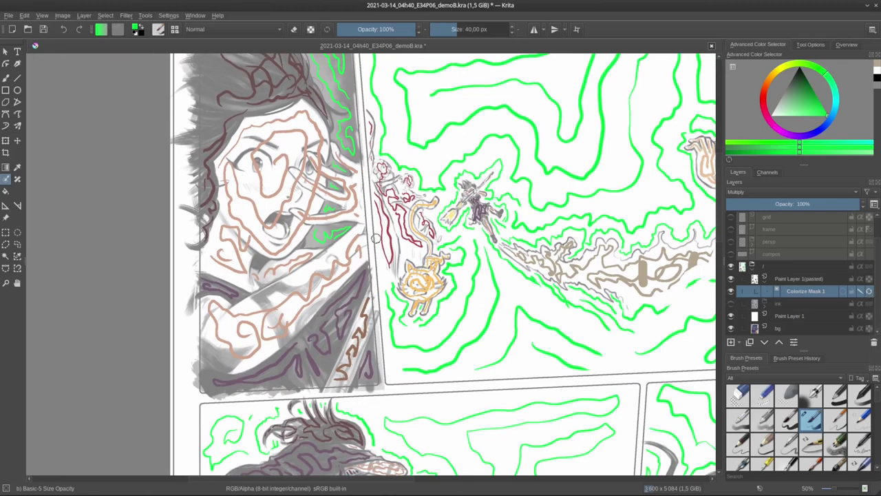
left_click(844, 292)
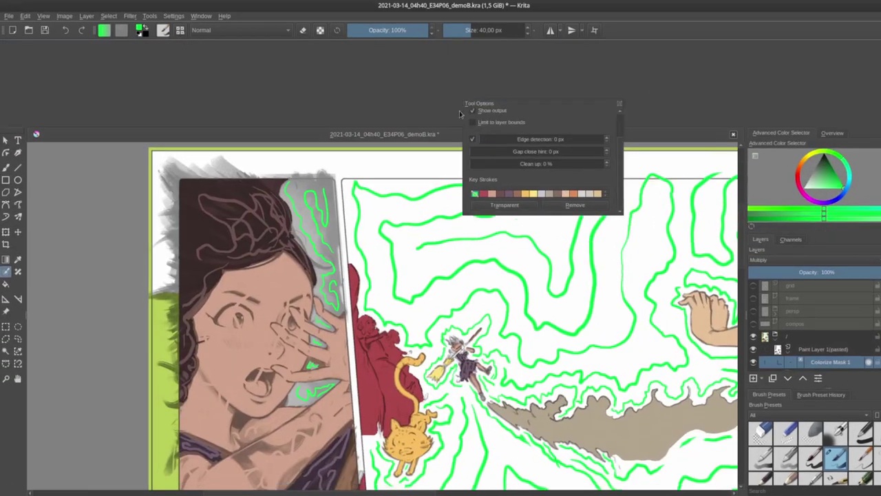
Place the floating Tool Options beside the toolbox and enlarge it so the Colorize Mask settings fit
left_click_drag(459, 113, 60, 118)
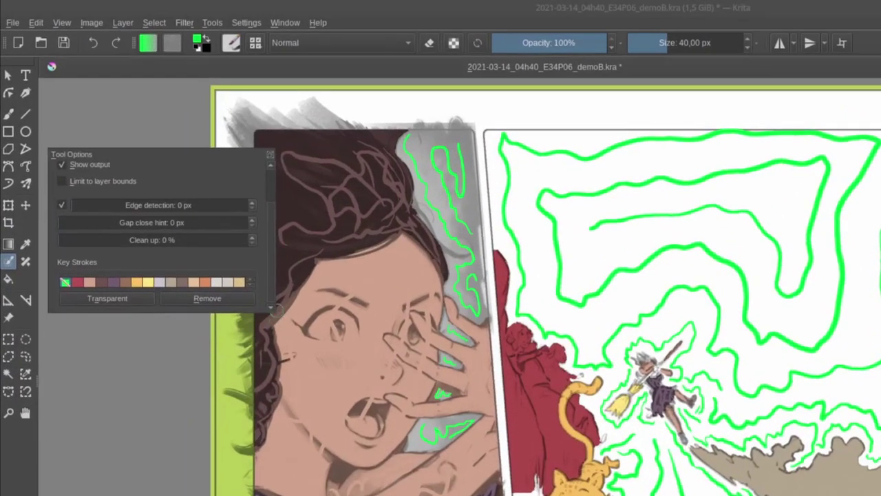
mouse_move(274, 316)
left_mouse_down()
mouse_move(297, 409)
mouse_move(298, 473)
left_mouse_up()
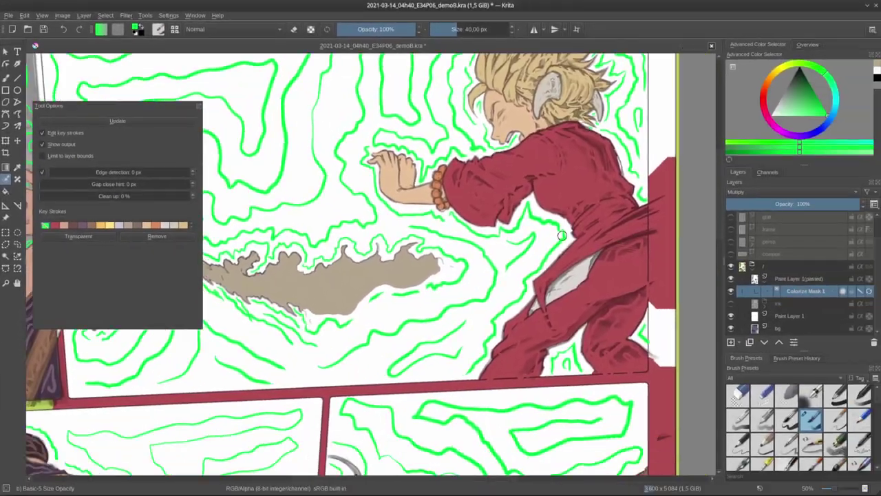
Look through the Colorize Mask's key stroke colors, from the green transparent one to the remaining rows of swatches
scroll(399, 130, "up", 5)
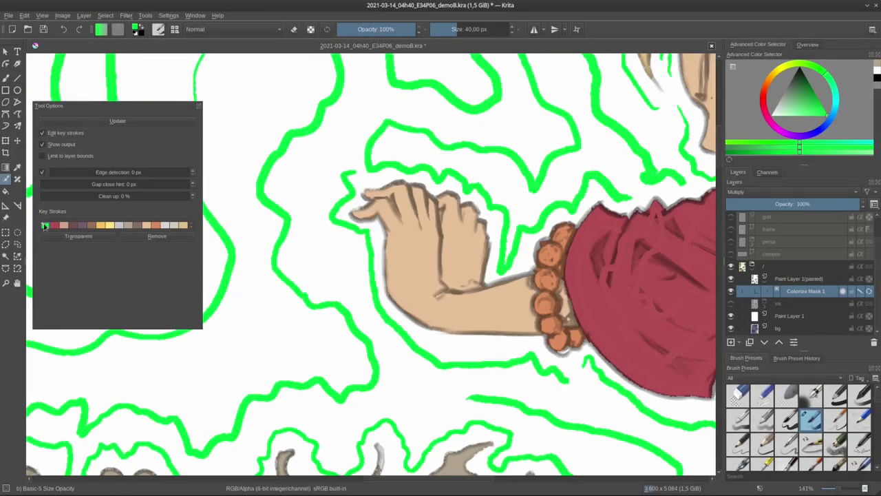
left_click(45, 226)
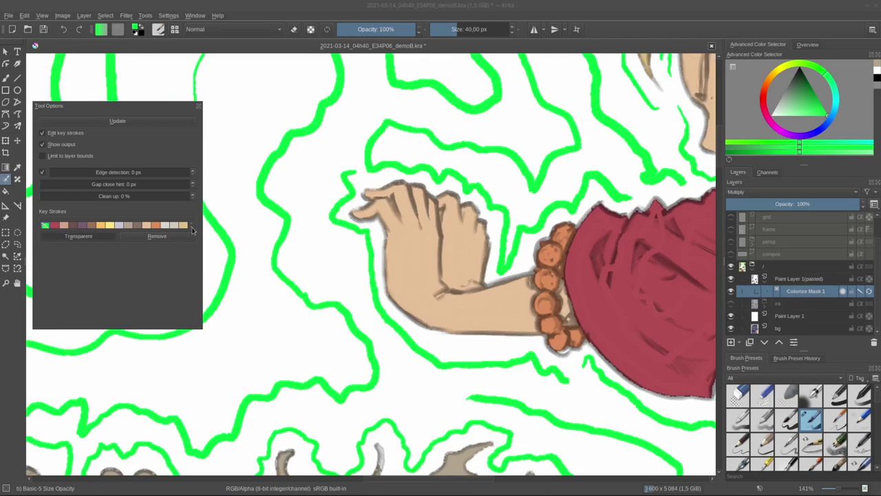
left_click(193, 228)
left_click(191, 224)
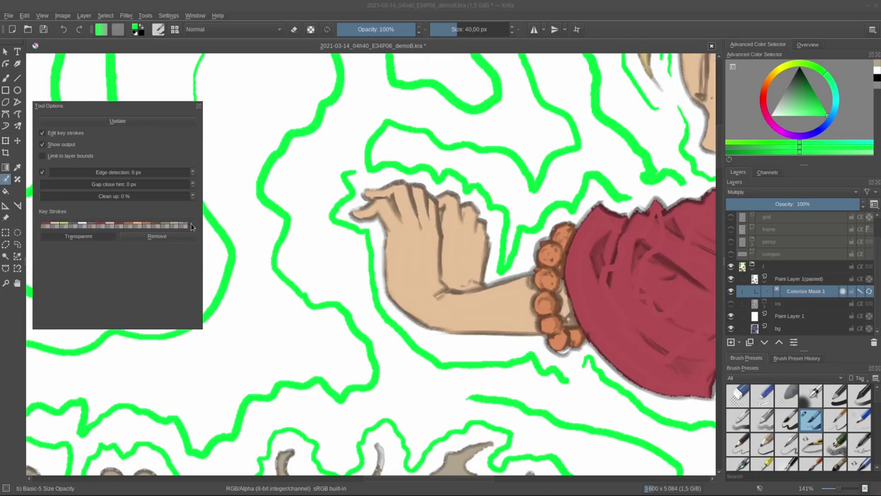
scroll(191, 227, "up", 5)
scroll(194, 232, "down", 5)
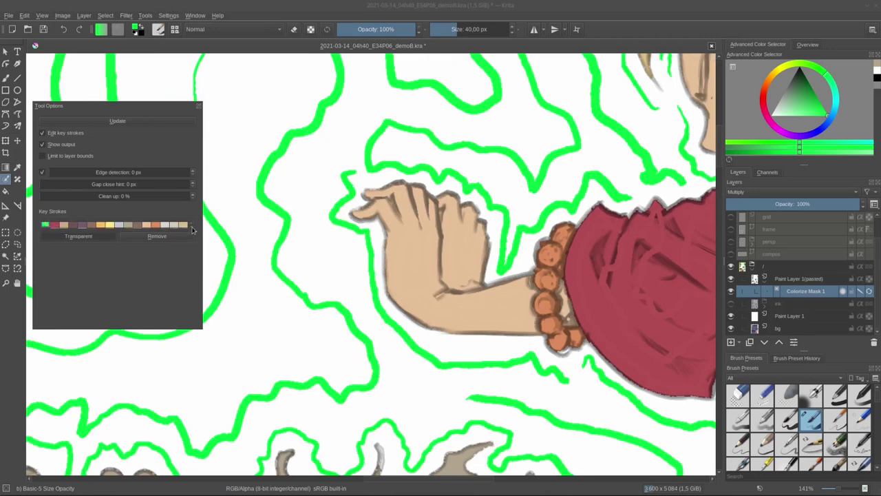
scroll(193, 227, "up", 5)
scroll(490, 248, "down", 5)
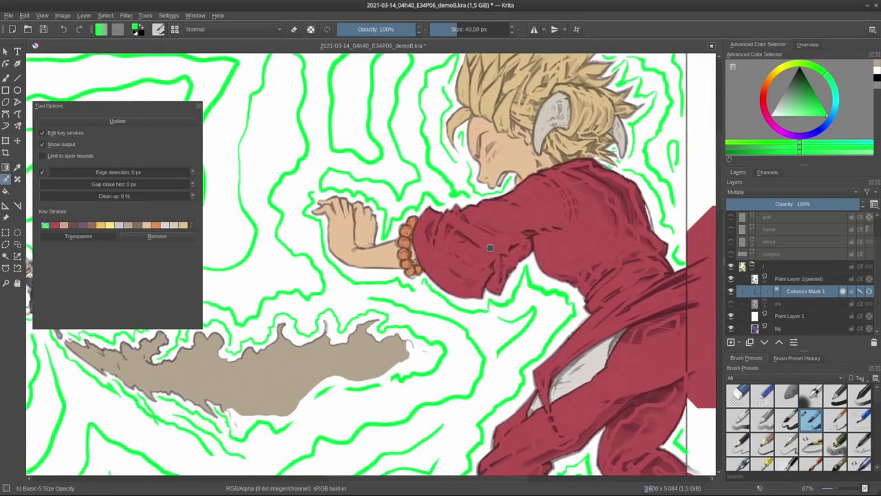
Examine the red-clothed figure up close, comparing the fill color with the color of the strokes
left_click_drag(491, 248, 451, 248)
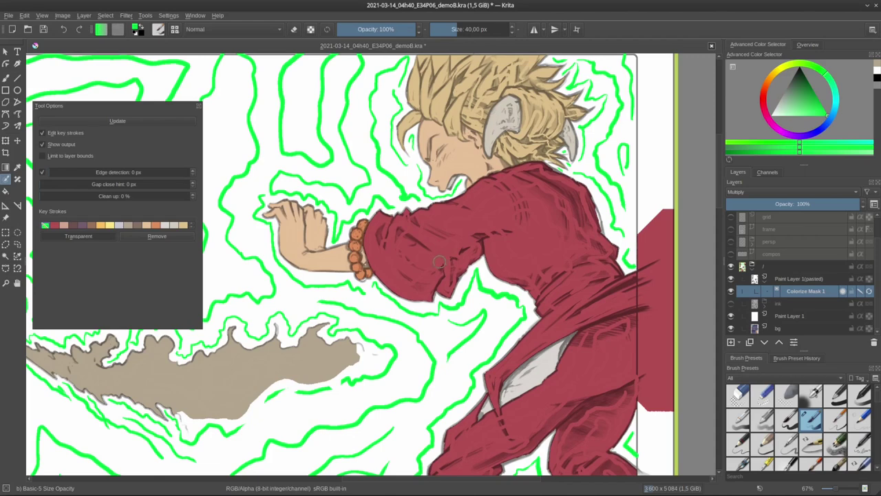
scroll(389, 241, "up", 5)
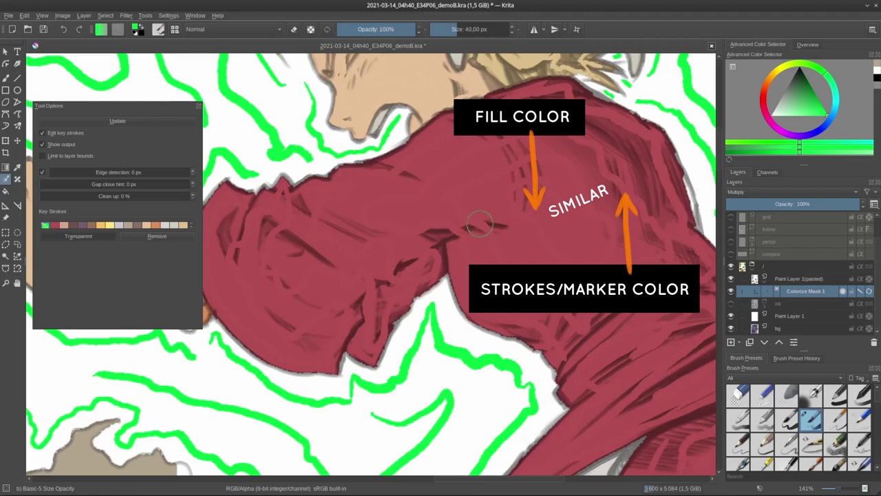
left_click_drag(331, 287, 404, 277)
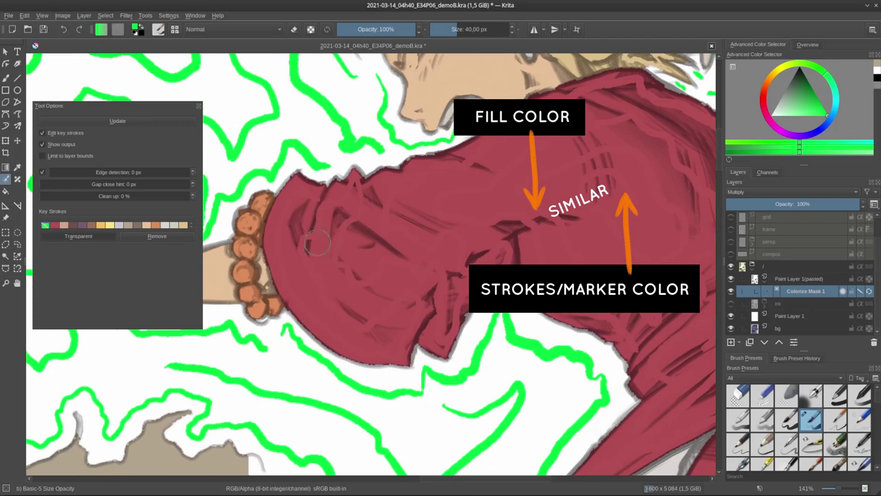
left_click_drag(303, 318, 379, 300)
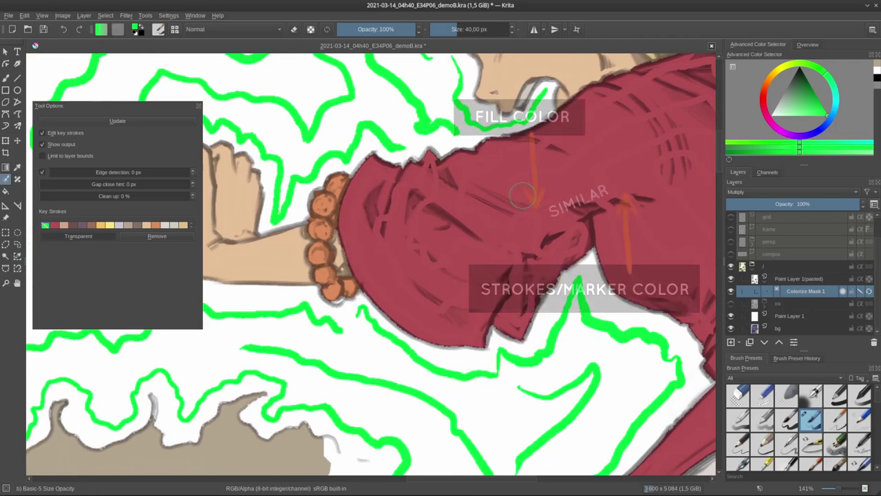
left_click_drag(602, 215, 441, 271)
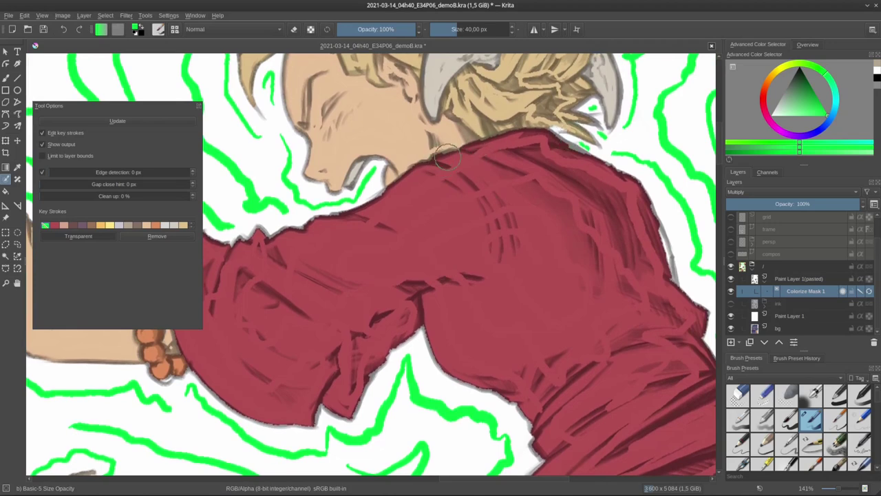
scroll(485, 206, "down", 4)
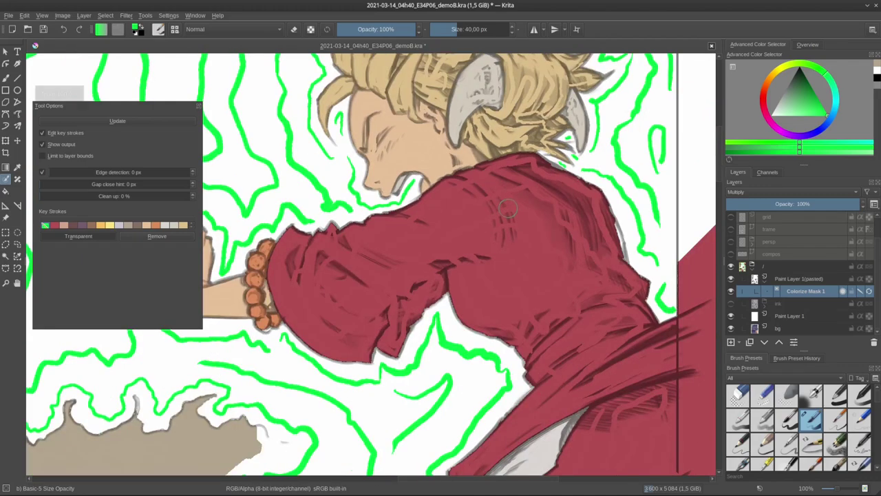
left_click_drag(528, 228, 535, 242)
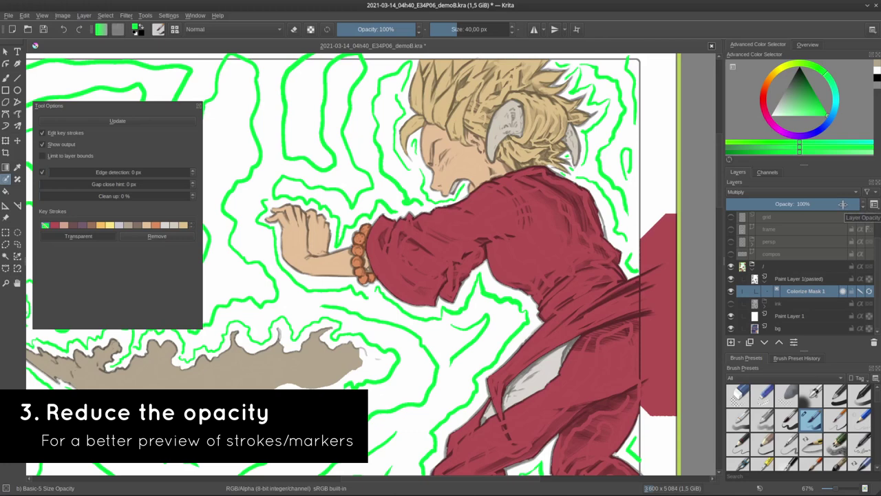
Reduce the Colorize Mask's layer opacity to 55% to preview the strokes over the fill
left_click_drag(843, 204, 801, 204)
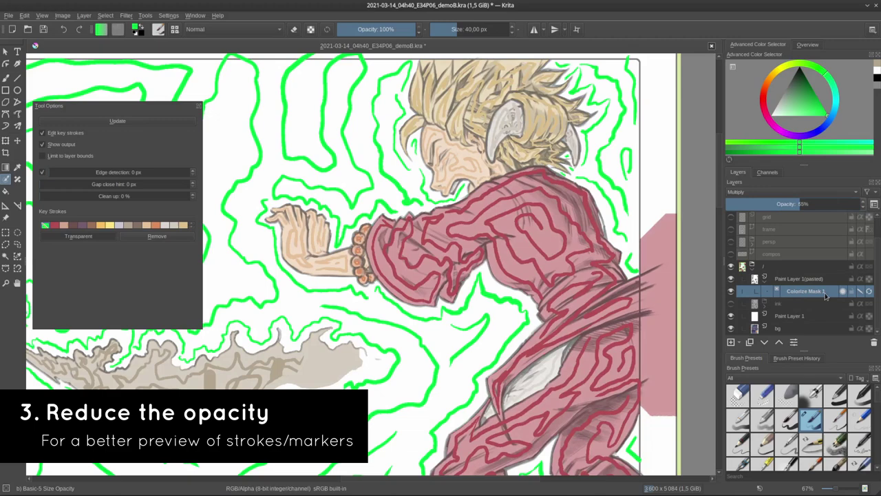
scroll(555, 238, "up", 1)
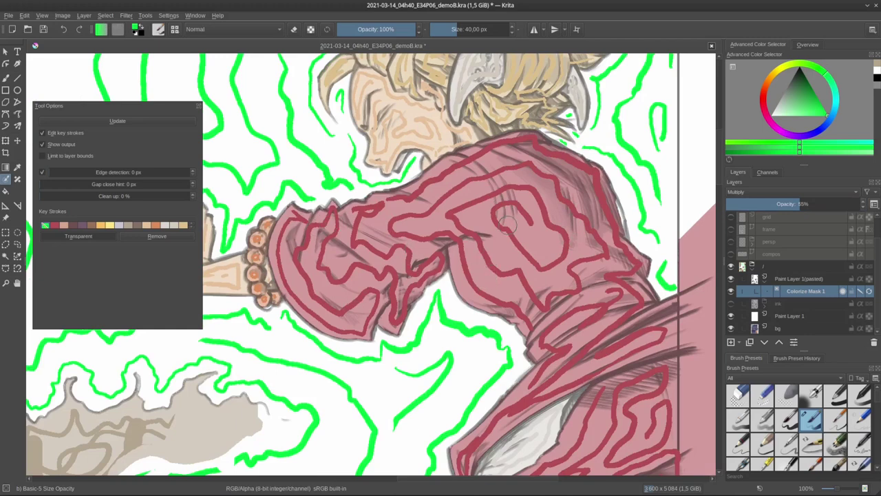
scroll(489, 257, "down", 1)
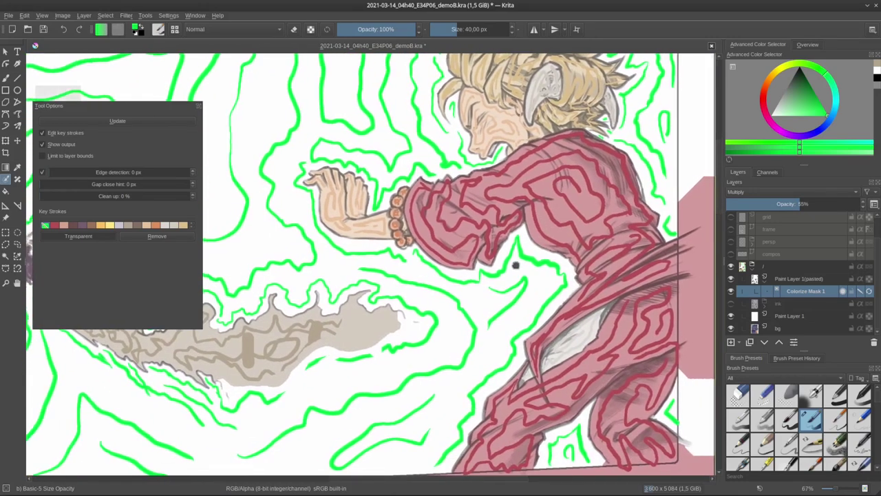
left_click_drag(515, 266, 523, 287)
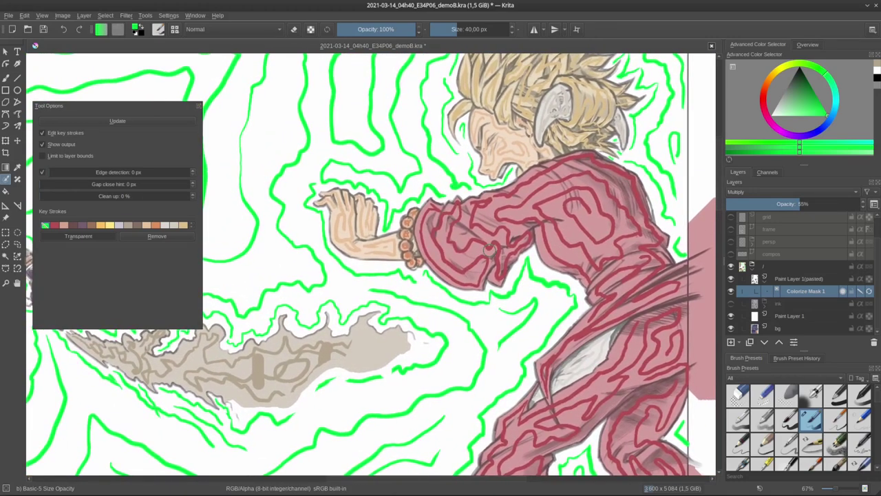
Sample the red of the figure's clothing and the skin tone of his face from the Colorize Mask layer
key("ctrl+alt")
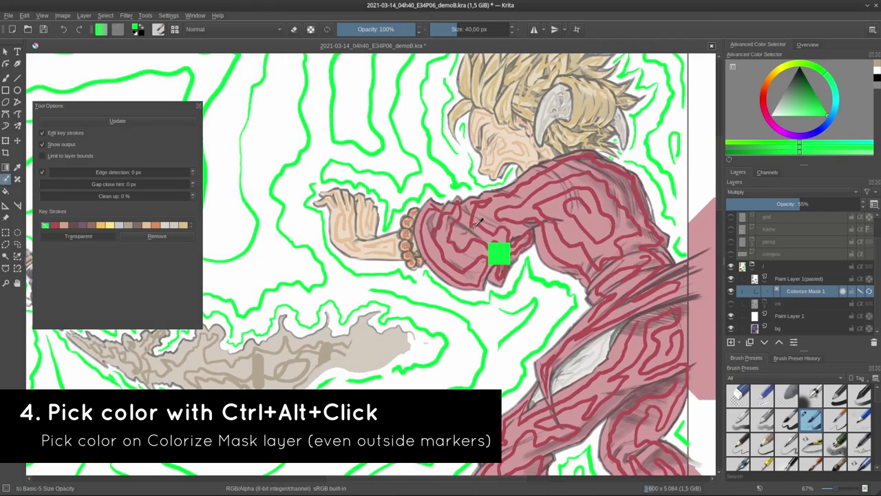
left_click_drag(524, 225, 577, 229)
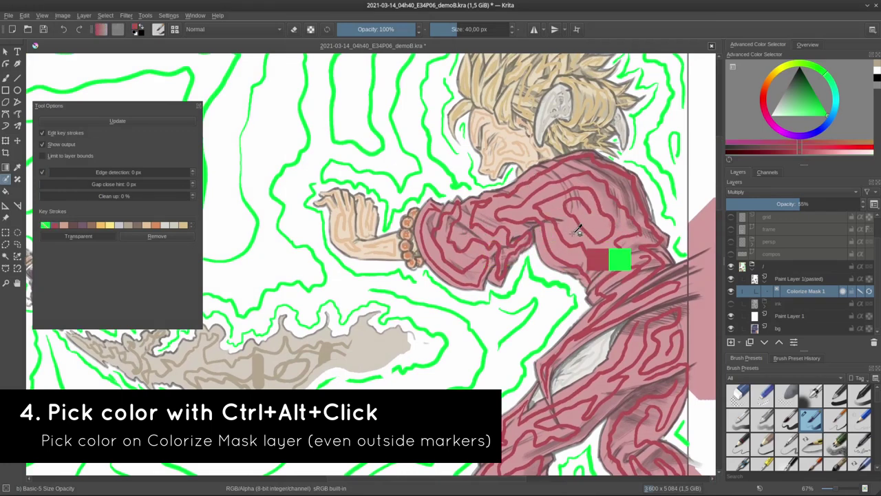
left_click(577, 230, "ctrl+alt")
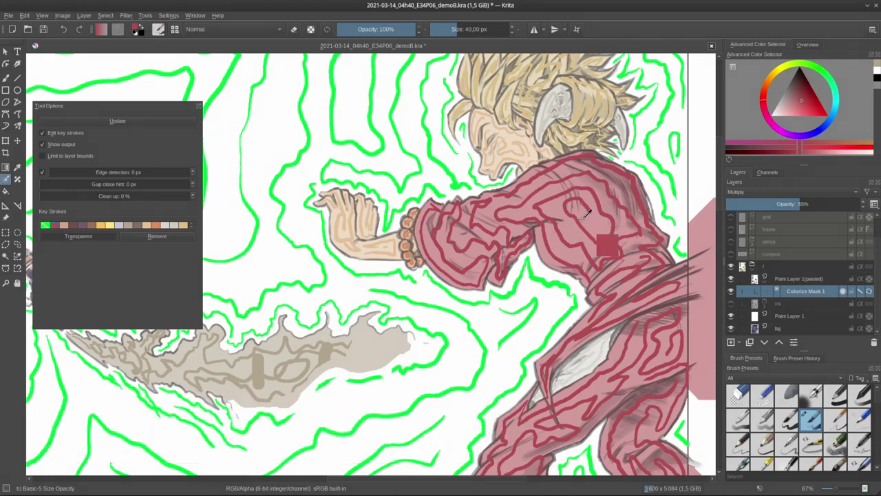
left_click(575, 233, "ctrl+alt")
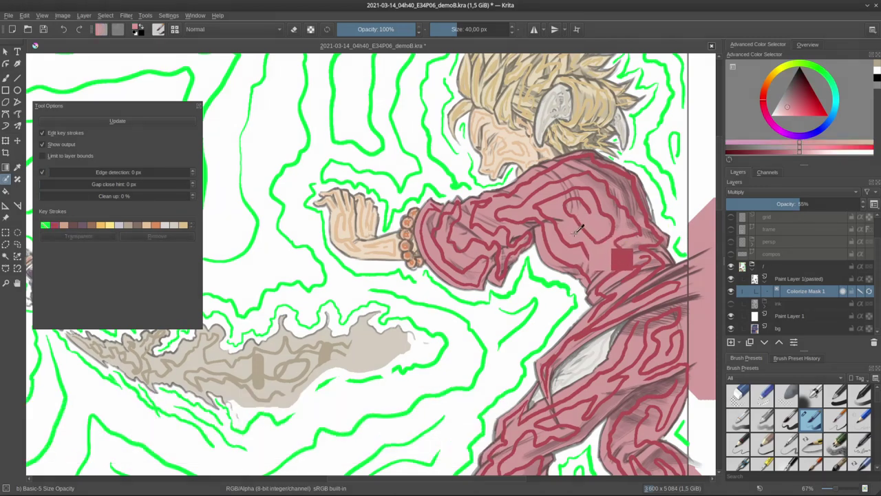
left_click(511, 147, "ctrl+alt")
key("minus")
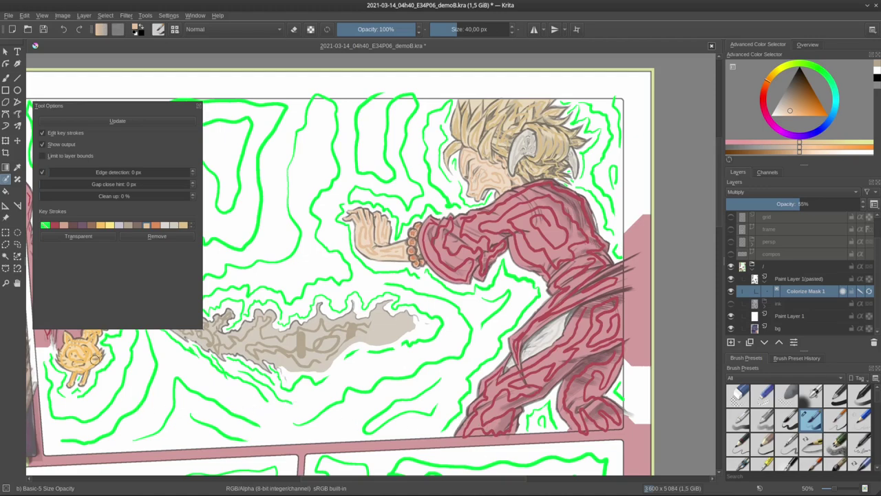
left_click_drag(192, 390, 574, 360)
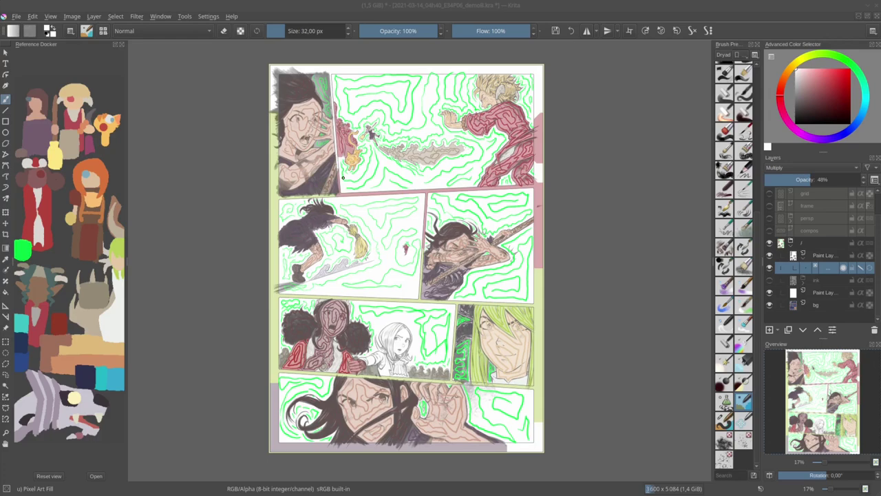
Sample several hair and clothing colors from the character palette in the reference image
scroll(342, 178, "up", 3)
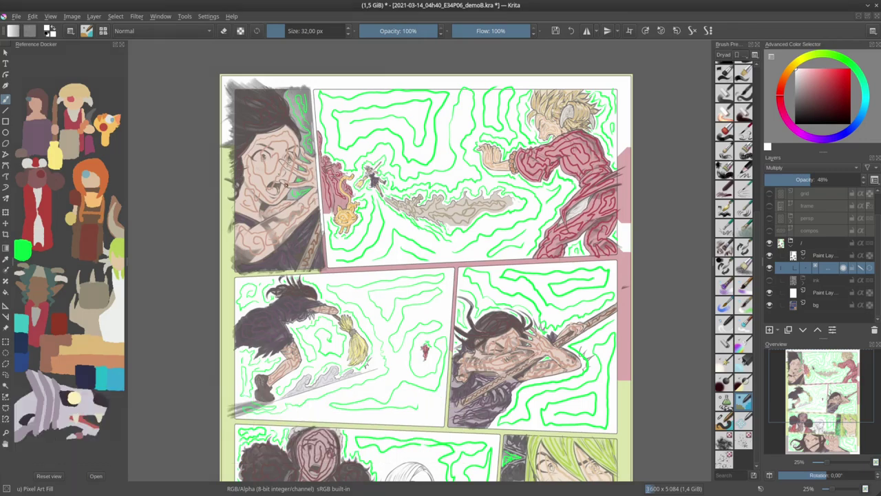
scroll(286, 185, "up", 2)
left_click_drag(299, 186, 309, 229)
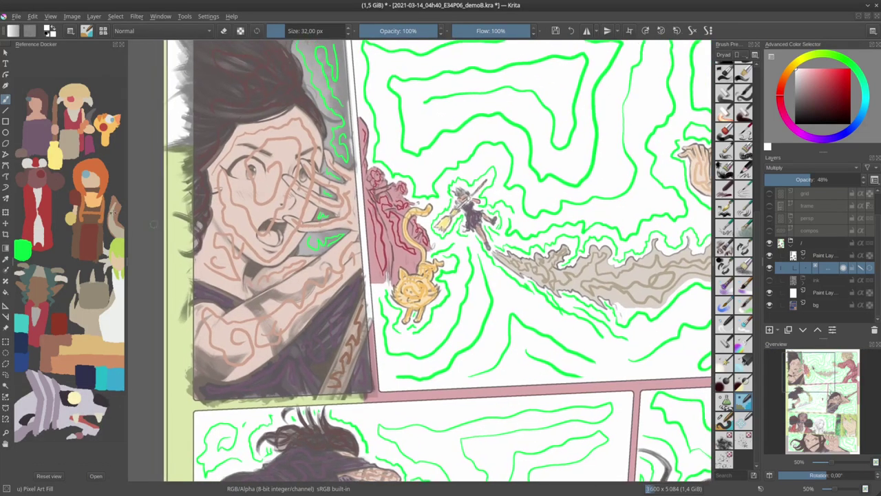
left_click(71, 90)
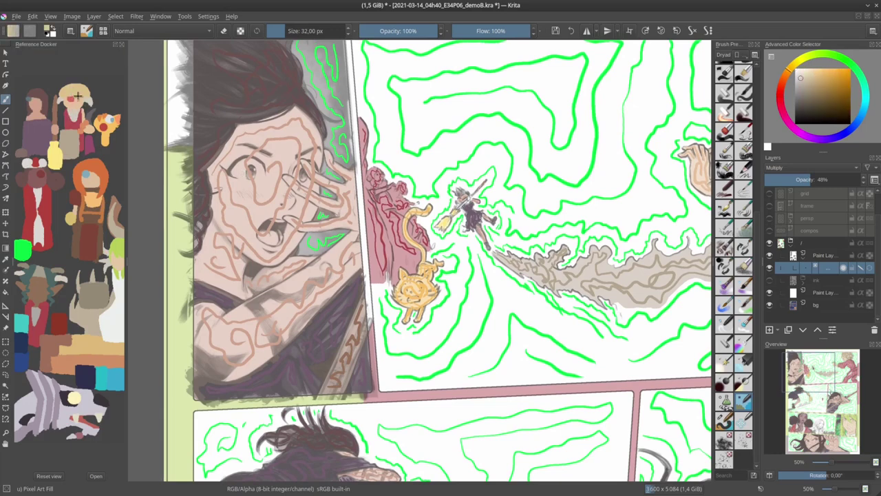
mouse_move(80, 90)
left_mouse_down()
mouse_move(73, 112)
mouse_move(87, 94)
left_mouse_up()
left_click(82, 103)
left_click(90, 172)
left_click(86, 210)
Pick the orange hair color from the enlarged reference image and mark the uncolored girl's hair with strokes and dots
scroll(88, 216, "down", 9)
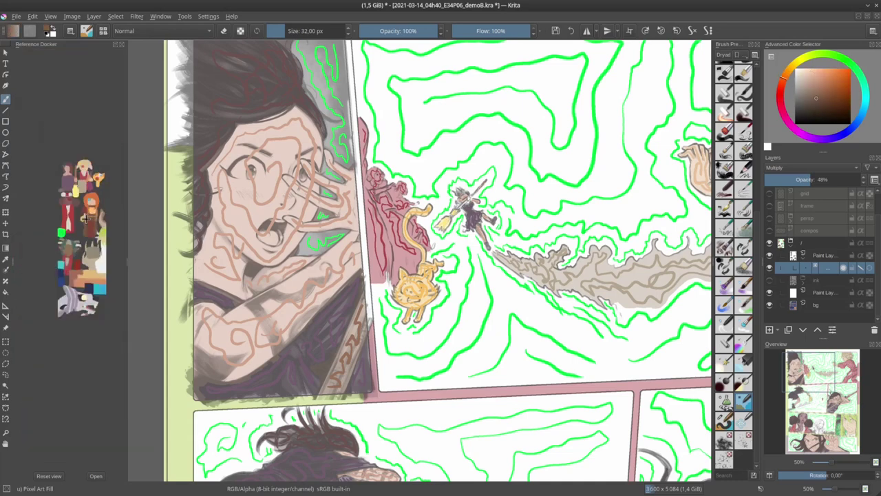
scroll(87, 216, "up", 8)
scroll(87, 215, "up", 2)
left_click(99, 195)
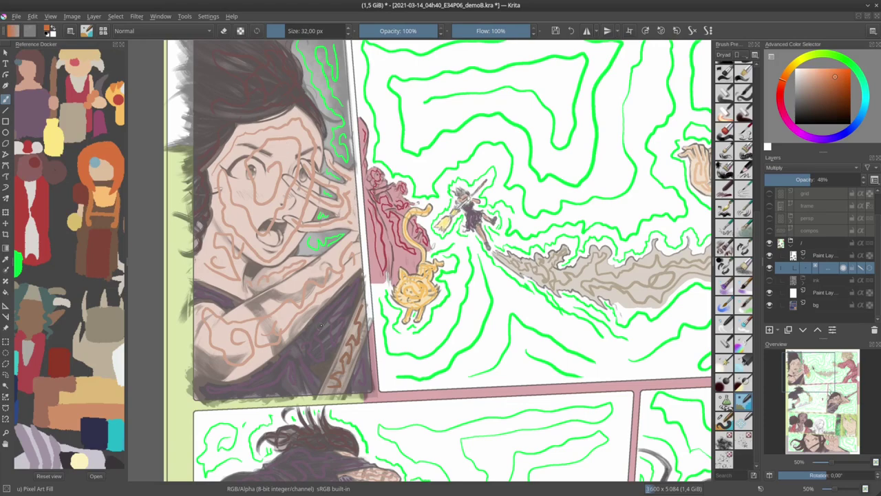
left_click_drag(560, 313, 469, 48)
left_click_drag(520, 461, 568, 163)
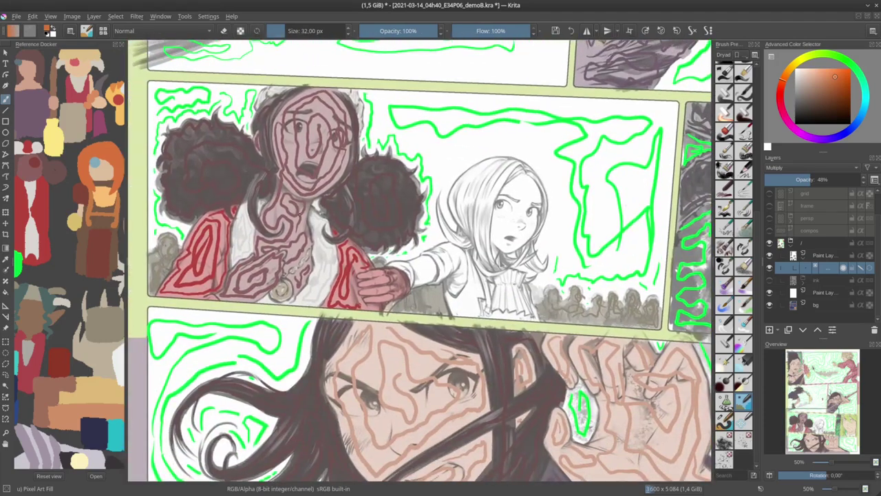
mouse_move(511, 167)
left_mouse_down()
mouse_move(488, 183)
mouse_move(484, 242)
left_mouse_up()
left_click_drag(461, 204, 478, 177)
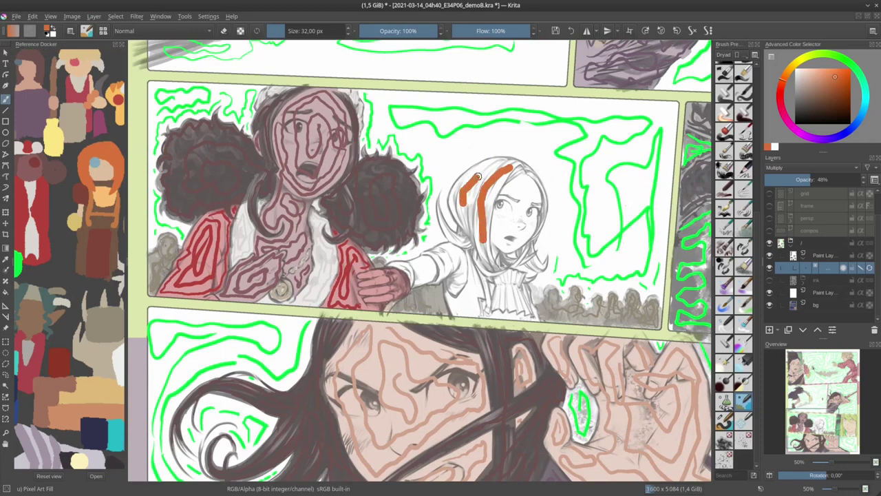
left_click(463, 241)
left_click(484, 265)
Pick the light skin tone from the orange-haired character in the reference and mark the girl's face with strokes and dots
left_click(111, 166)
mouse_move(525, 185)
left_mouse_down()
mouse_move(517, 189)
mouse_move(531, 194)
mouse_move(505, 219)
mouse_move(529, 229)
left_mouse_up()
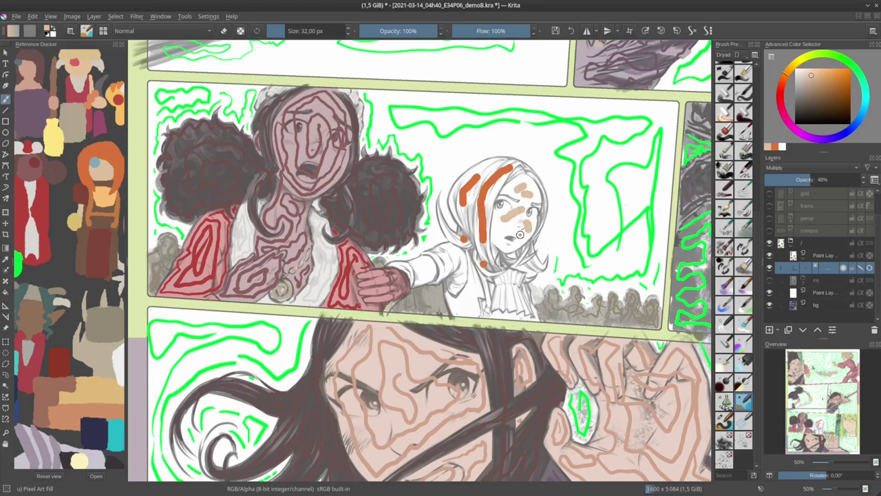
left_click(499, 226)
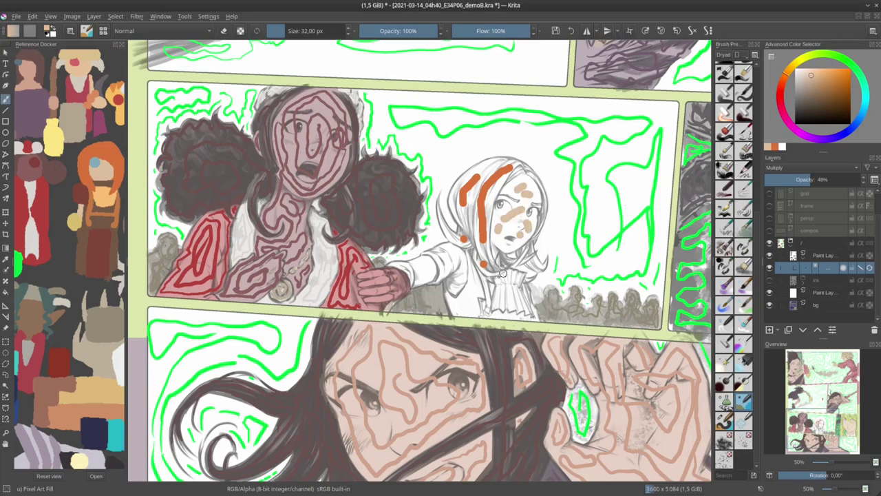
Mark the girl's ruffled collar in the dress's light orange and her outstretched arm in the skin tone, both picked from the reference
left_click(108, 199)
mouse_move(502, 280)
left_mouse_down()
mouse_move(517, 279)
mouse_move(507, 303)
mouse_move(507, 288)
left_mouse_up()
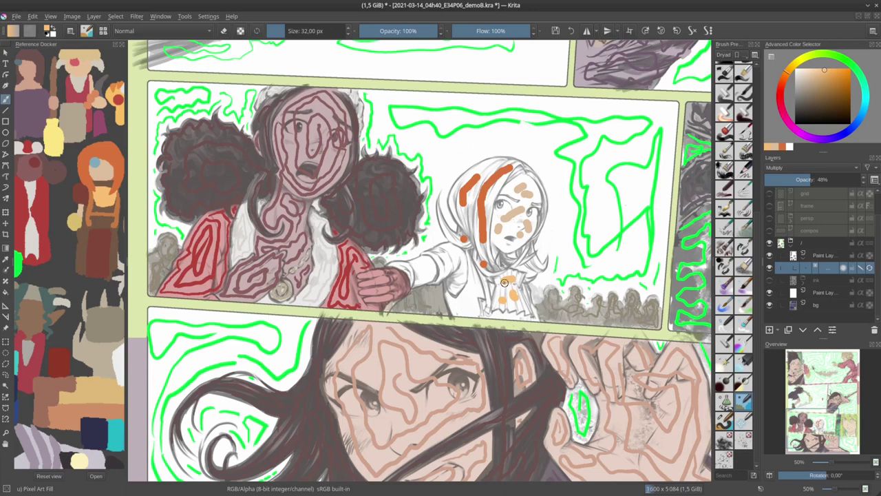
left_click(104, 174)
left_click_drag(419, 264, 431, 268)
Bring 00_palette-PC_ep22.png from the palettes folder in Dolphin into the Krita page as a reference image
scroll(458, 222, "down", 2)
scroll(490, 146, "up", 5)
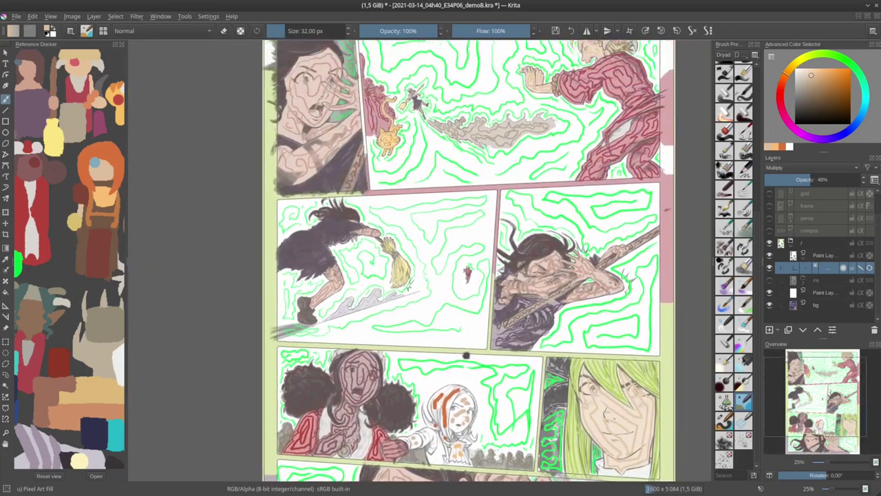
left_click_drag(373, 184, 371, 205)
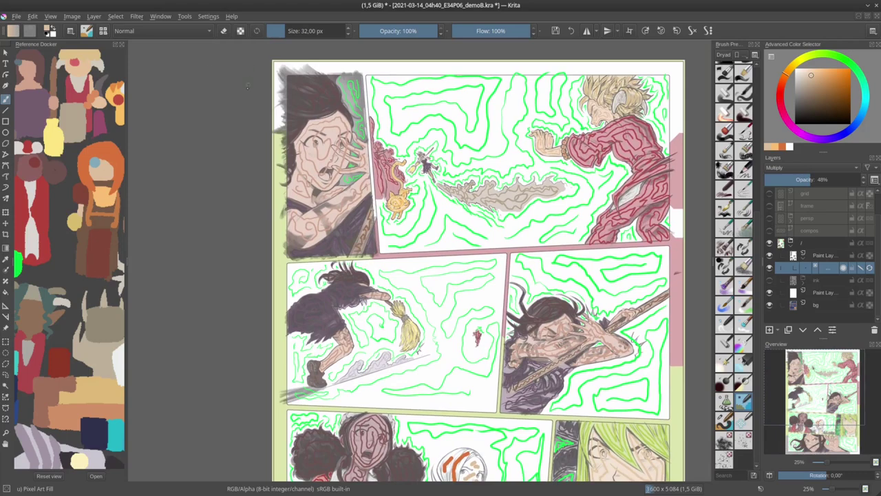
key("alt+Tab")
left_click_drag(423, 94, 642, 75)
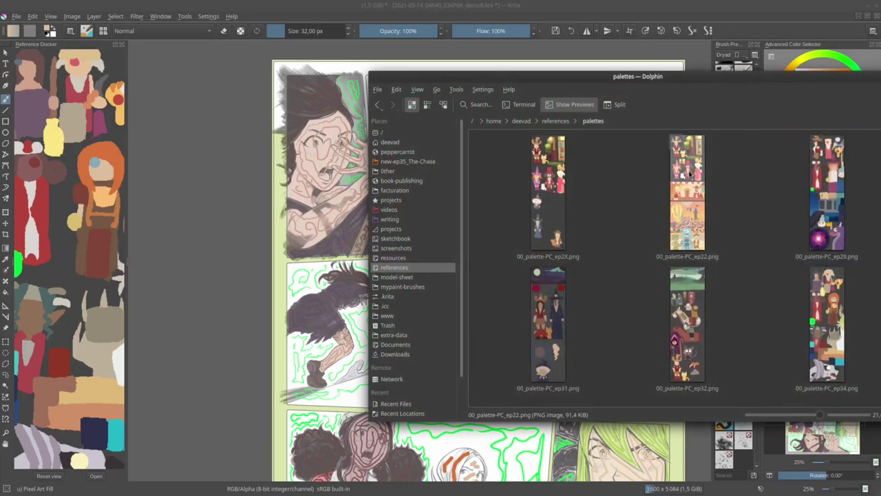
left_click_drag(691, 174, 200, 171)
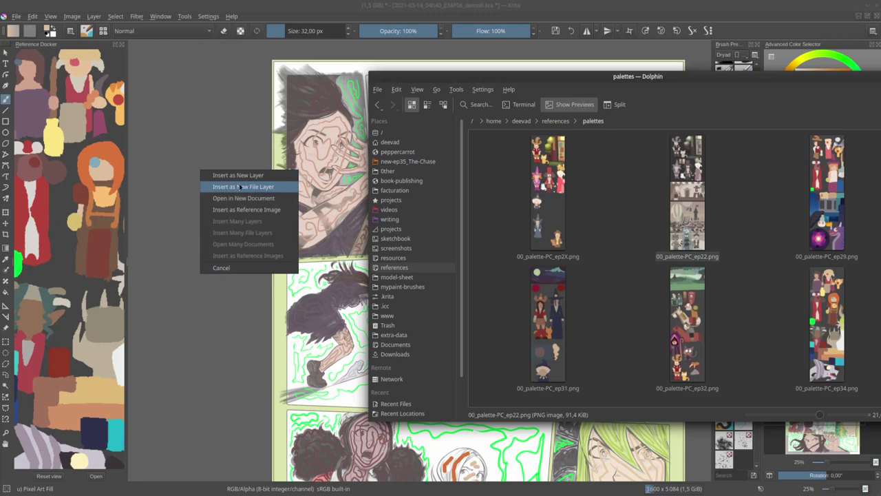
left_click(243, 210)
Enlarge the inserted palette reference image and place it in the empty canvas area beside the first comic panel
left_click_drag(216, 209, 189, 124)
left_click_drag(204, 182, 269, 398)
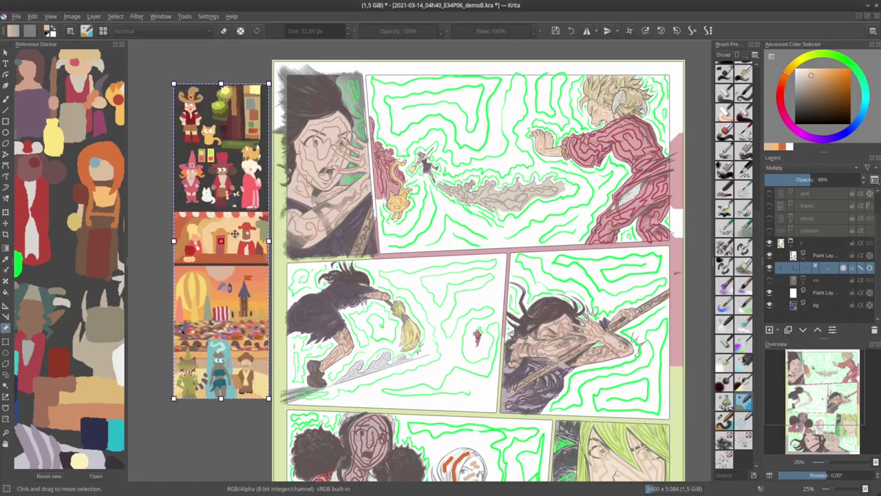
left_click_drag(248, 310, 240, 287)
scroll(332, 188, "up", 3)
scroll(340, 162, "down", 1)
left_click_drag(181, 129, 271, 208)
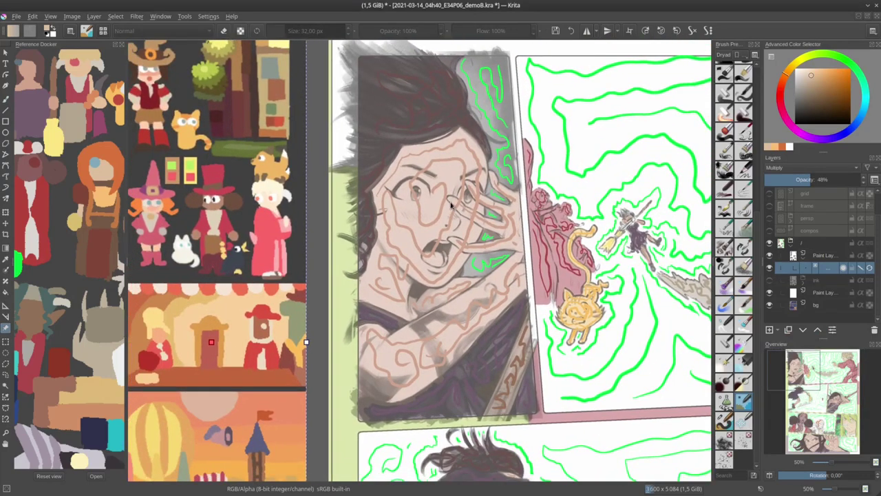
Try the palette reference image at several positions over the page and place it on the far side, beside the blond figure's panel
mouse_move(620, 296)
left_mouse_down()
mouse_move(340, 285)
mouse_move(624, 288)
left_mouse_up()
left_click_drag(267, 247, 594, 255)
left_click_drag(664, 260, 275, 258)
scroll(412, 322, "down", 5)
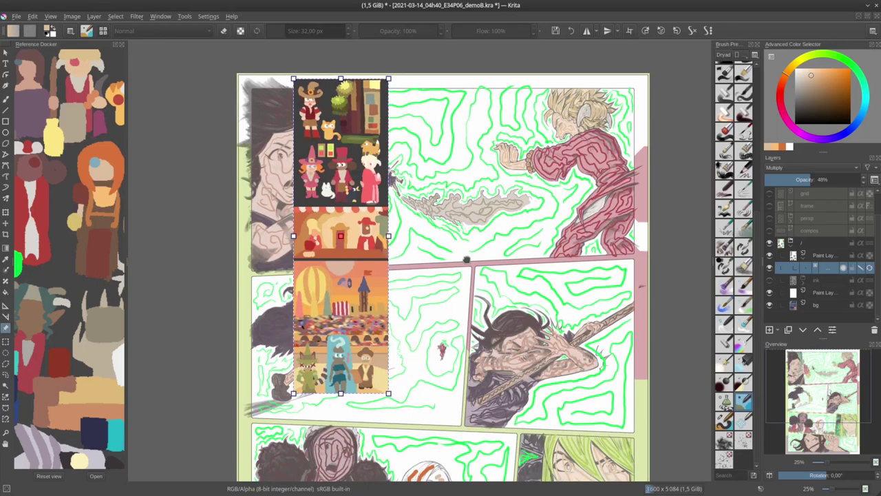
left_click_drag(341, 245, 702, 241)
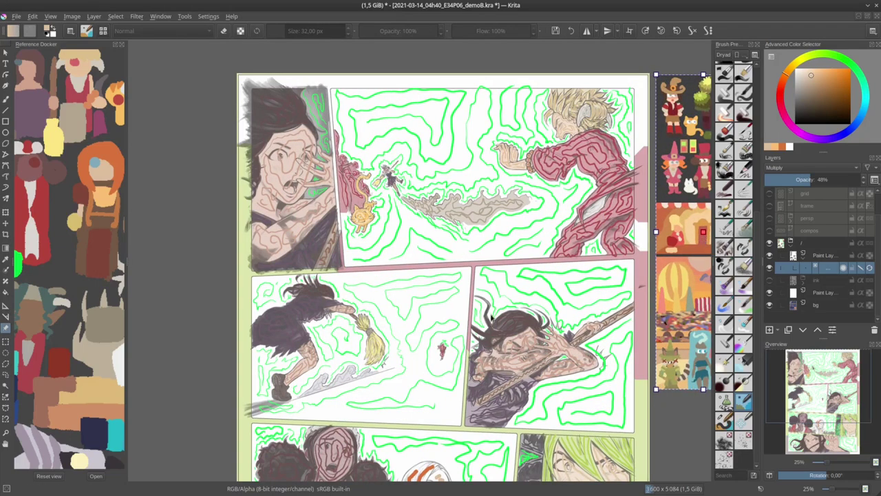
left_click_drag(487, 314, 433, 282)
left_click_drag(654, 188, 656, 222)
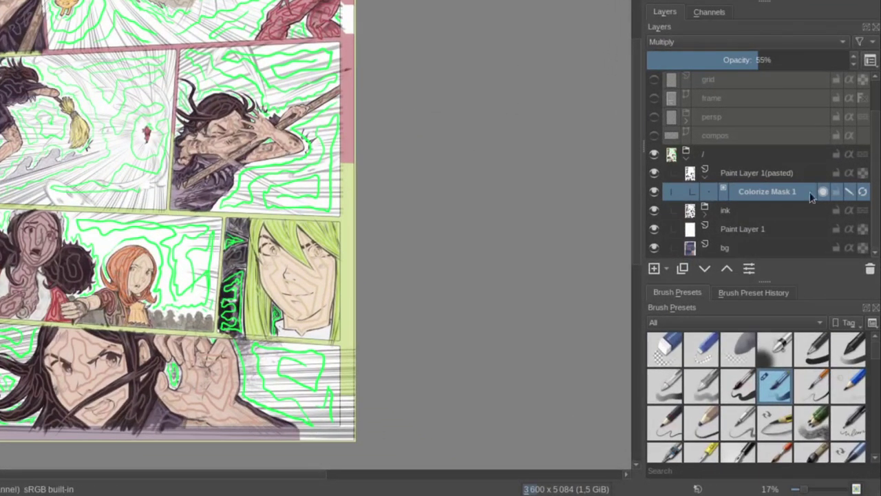
Convert Colorize Mask 1 to a paint layer and set its opacity to 100%
right_click(758, 195)
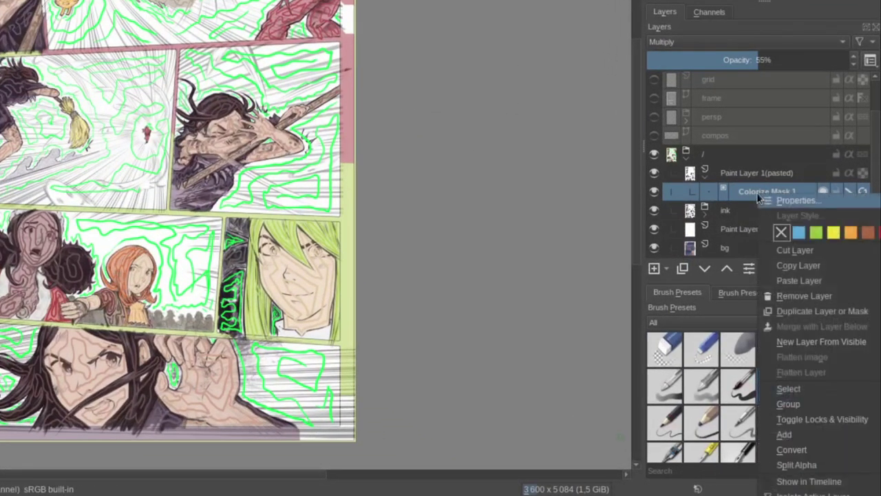
mouse_move(792, 449)
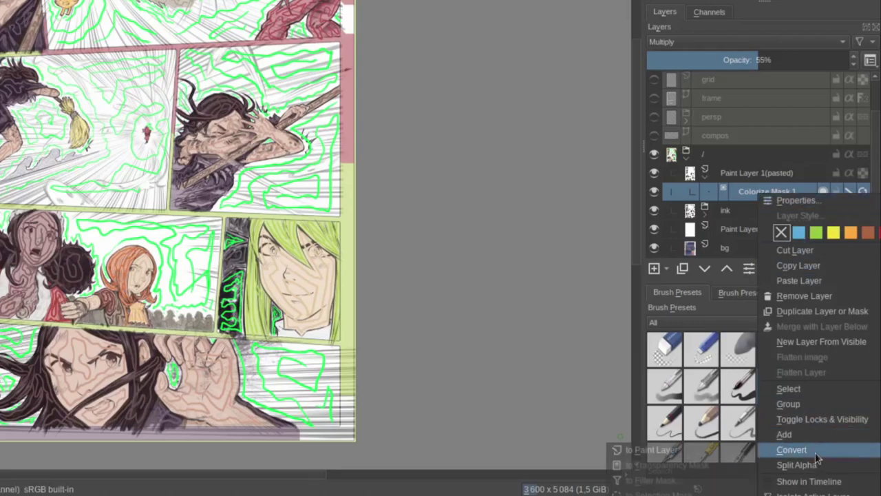
left_click(721, 456)
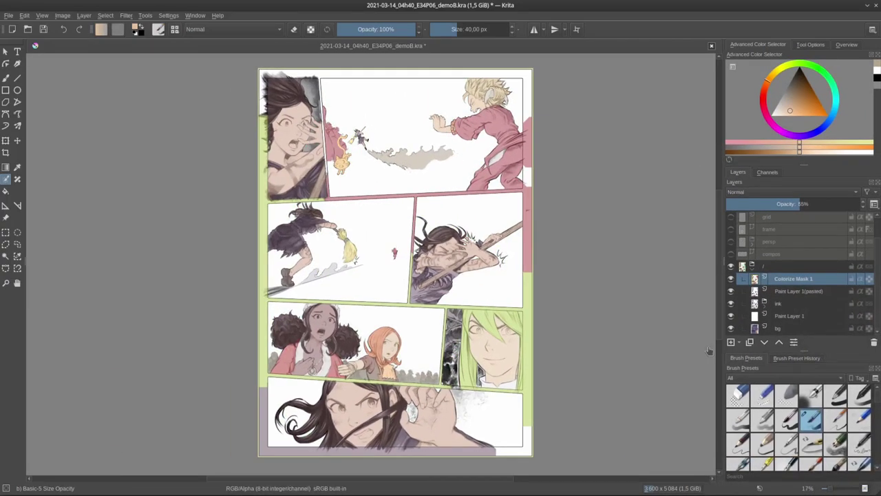
scroll(483, 128, "up", 2)
left_click_drag(490, 146, 561, 199)
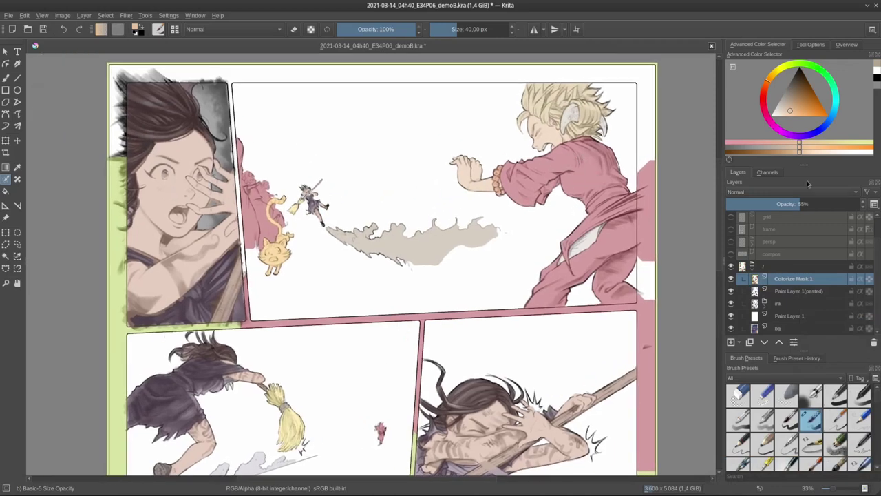
left_click_drag(799, 204, 860, 203)
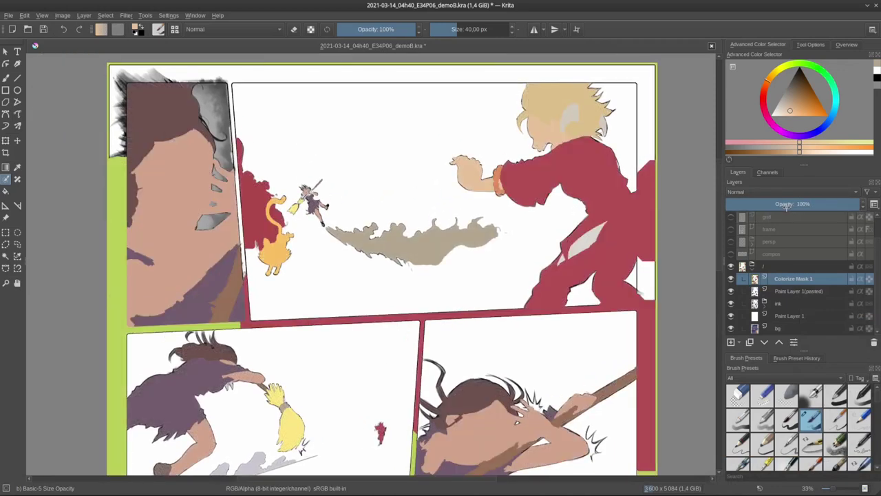
Hide the Colorize Mask 1 layer and delete the Paint Layer 1(pasted) layer
left_click(797, 292)
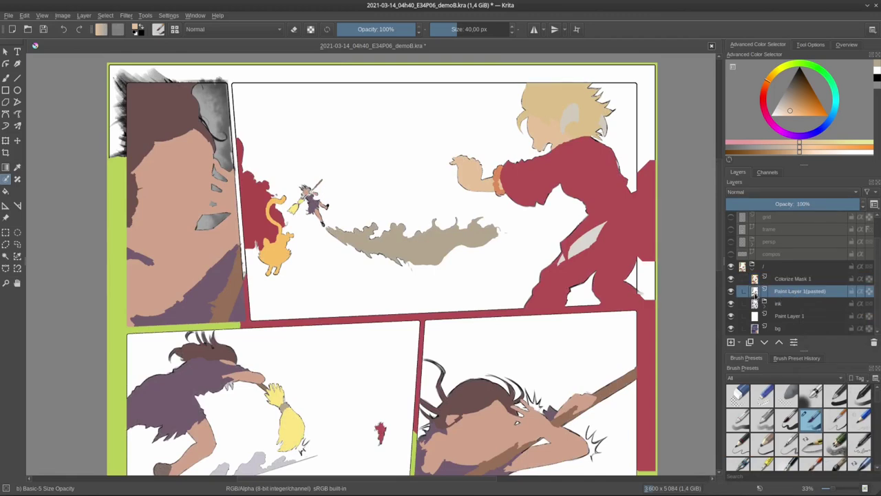
left_click(730, 279)
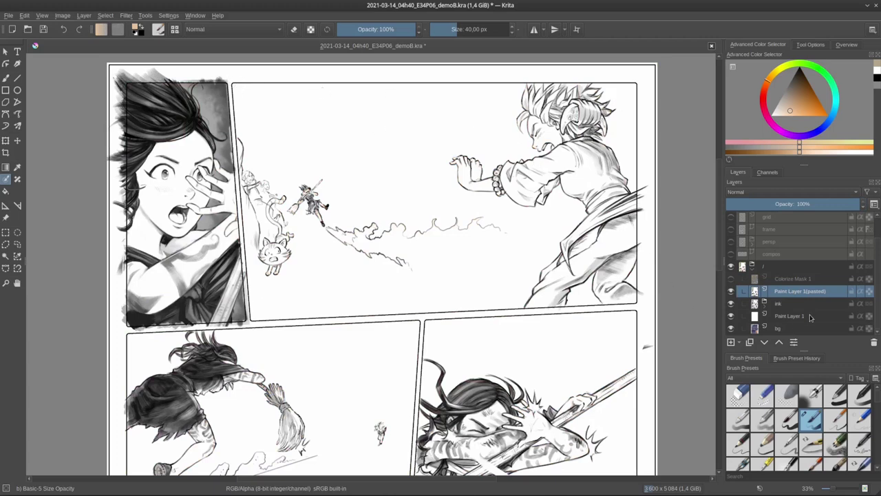
left_click(873, 343)
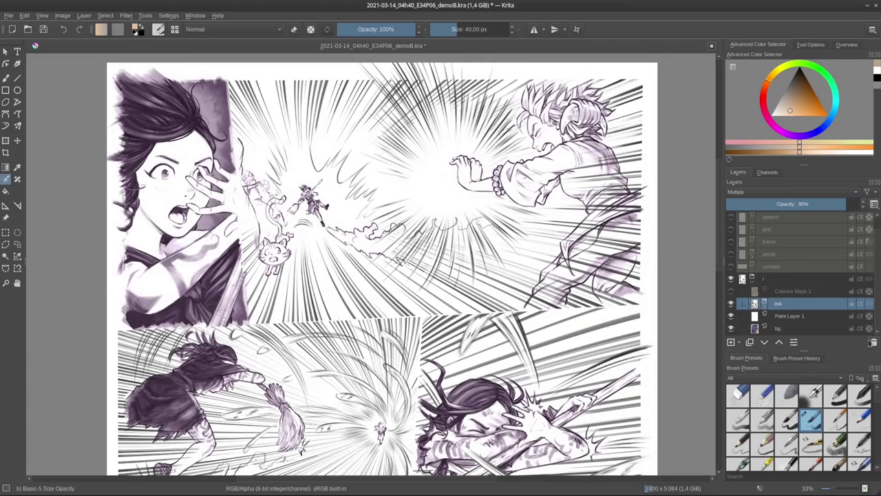
Show the Colorize Mask 1 layer and place it directly above bg, deleting the white Paint Layer 1
left_click(732, 293)
mouse_move(805, 292)
left_mouse_down()
mouse_move(832, 306)
mouse_move(834, 326)
left_mouse_up()
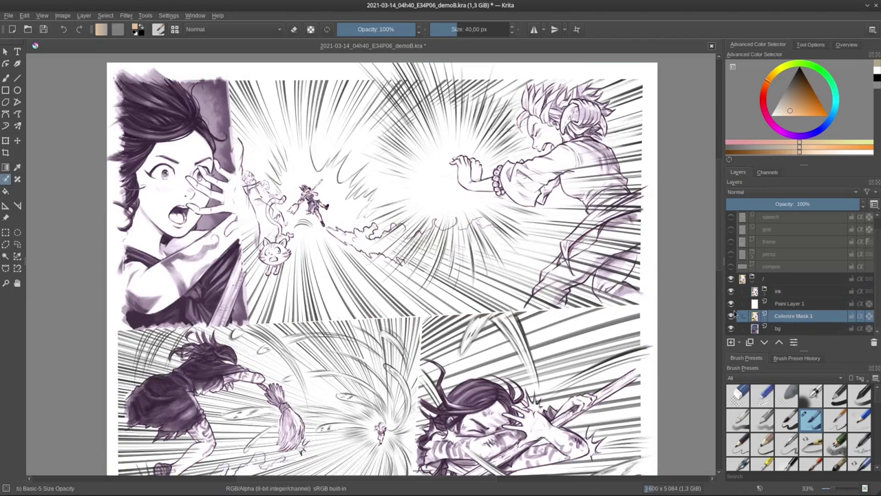
left_click(794, 304)
left_click(873, 344)
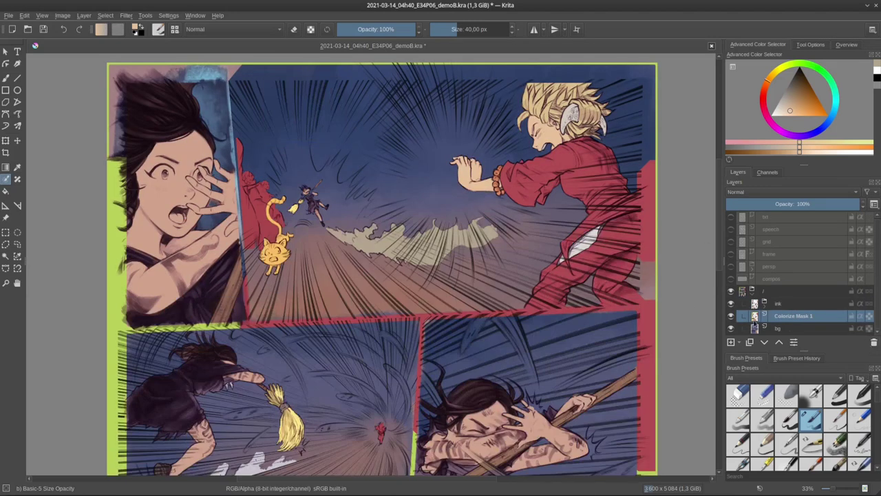
Show the frame layer to surround the comic panels with white gutters
left_click(732, 255)
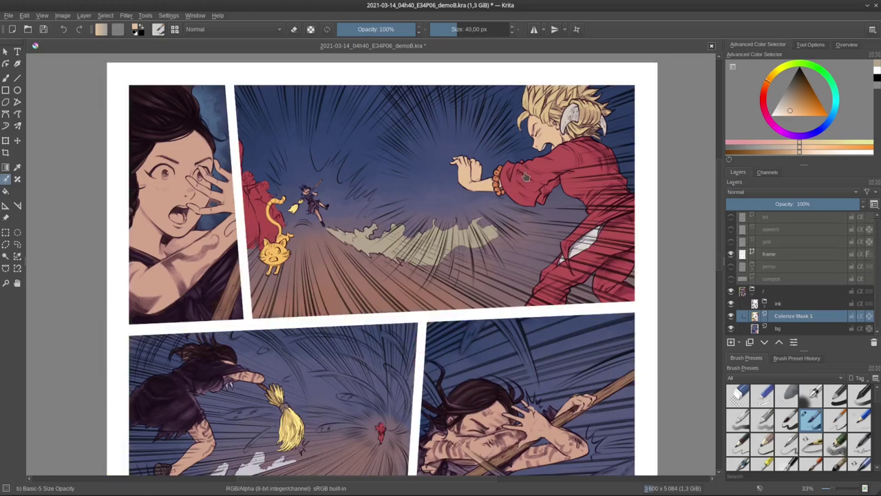
scroll(618, 323, "down", 3)
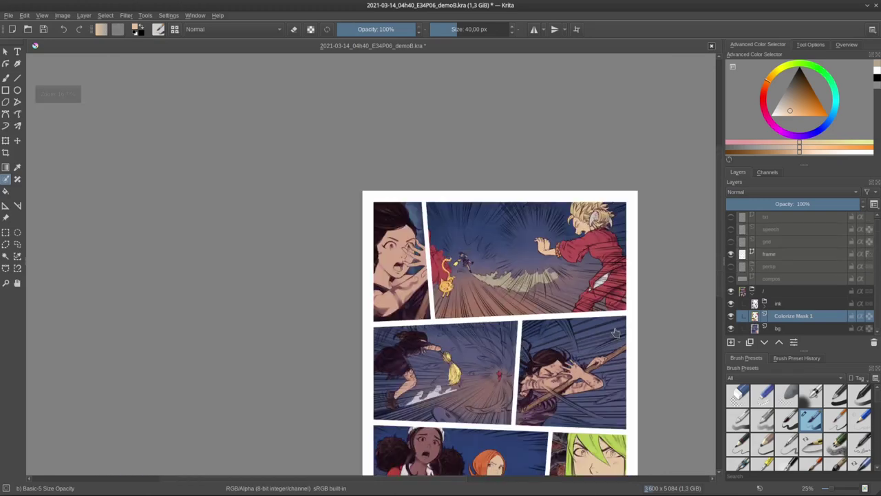